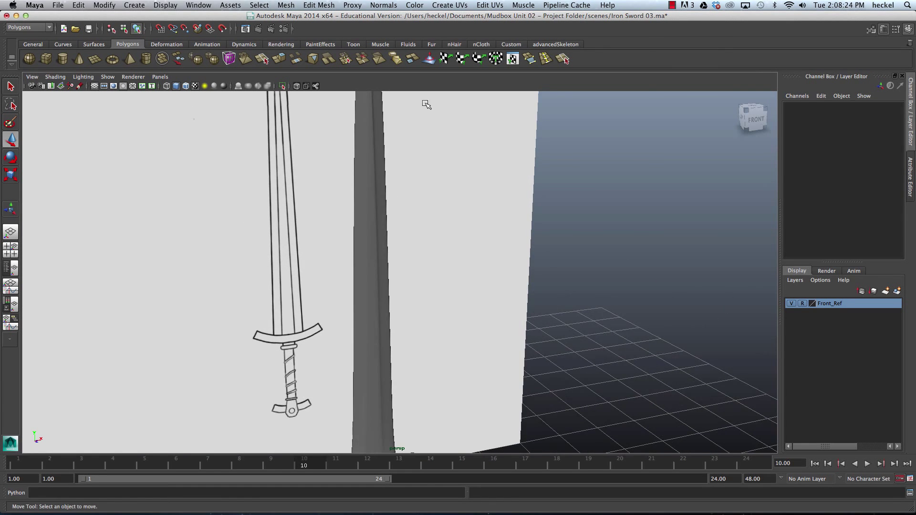
- Frame the hilt, select the sword mesh and turn off smooth preview with key 1 to show the low-poly cage
{"action": "middle_click_drag", "start_coordinate": [426, 104], "coordinate": [421, 241], "text": "alt"}
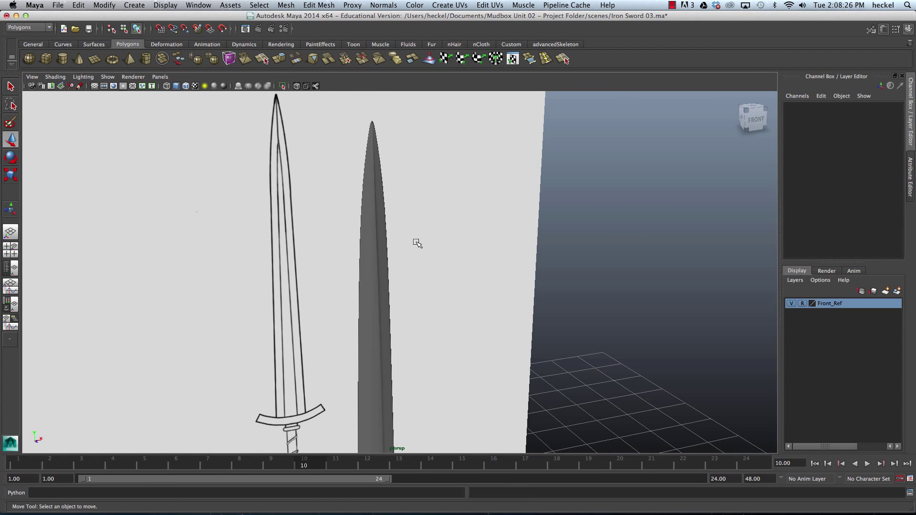
{"action": "middle_click_drag", "start_coordinate": [401, 360], "coordinate": [403, 96], "text": "alt"}
{"action": "middle_click_drag", "start_coordinate": [383, 298], "coordinate": [382, 190], "text": "alt"}
{"action": "right_click_drag", "start_coordinate": [382, 190], "coordinate": [516, 212], "text": "alt"}
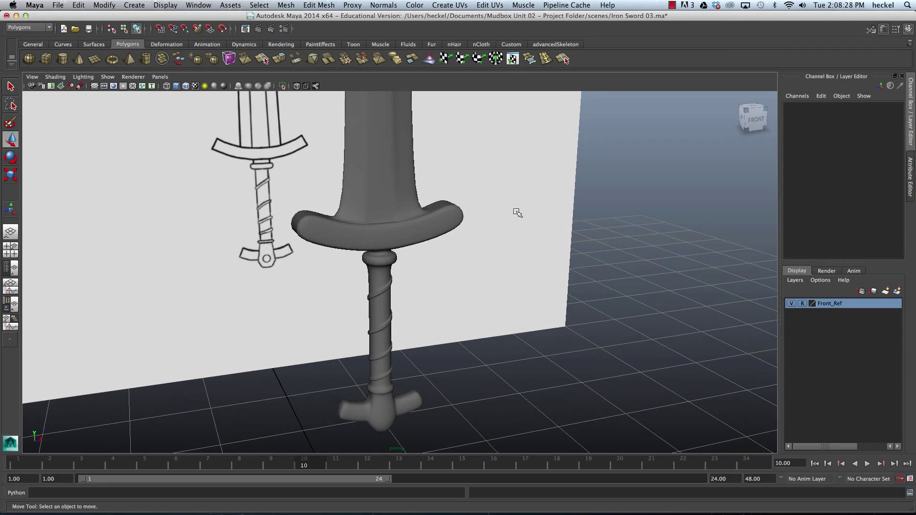
{"action": "scroll", "coordinate": [406, 226], "scroll_direction": "down", "scroll_amount": 3}
{"action": "mouse_move", "coordinate": [408, 196]}
{"action": "left_mouse_down", "text": "alt"}
{"action": "mouse_move", "coordinate": [458, 189]}
{"action": "mouse_move", "coordinate": [406, 189]}
{"action": "left_mouse_up", "text": "alt"}
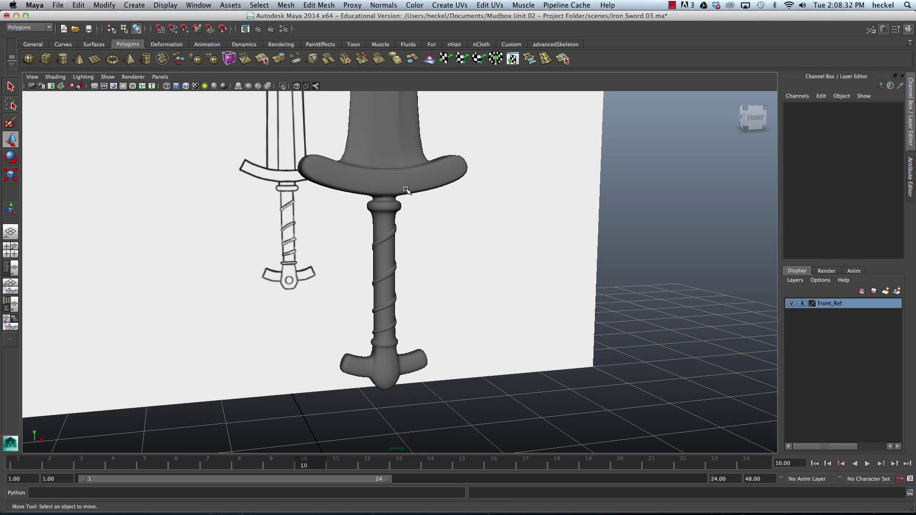
{"action": "left_click", "coordinate": [401, 352]}
{"action": "left_click_drag", "start_coordinate": [405, 171], "coordinate": [431, 189], "text": "alt"}
{"action": "key", "text": "1"}
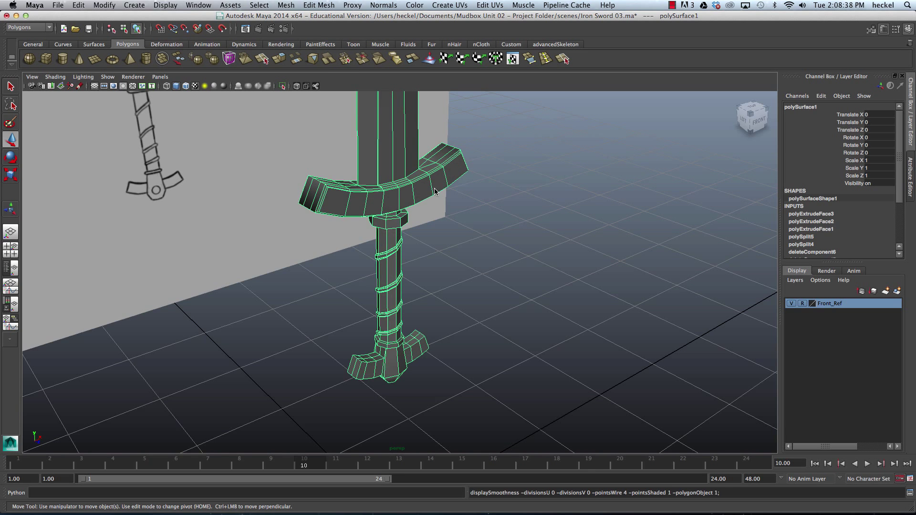
{"action": "right_click_drag", "start_coordinate": [384, 196], "coordinate": [439, 196], "text": "alt"}
{"action": "middle_click_drag", "start_coordinate": [439, 196], "coordinate": [435, 219], "text": "alt"}
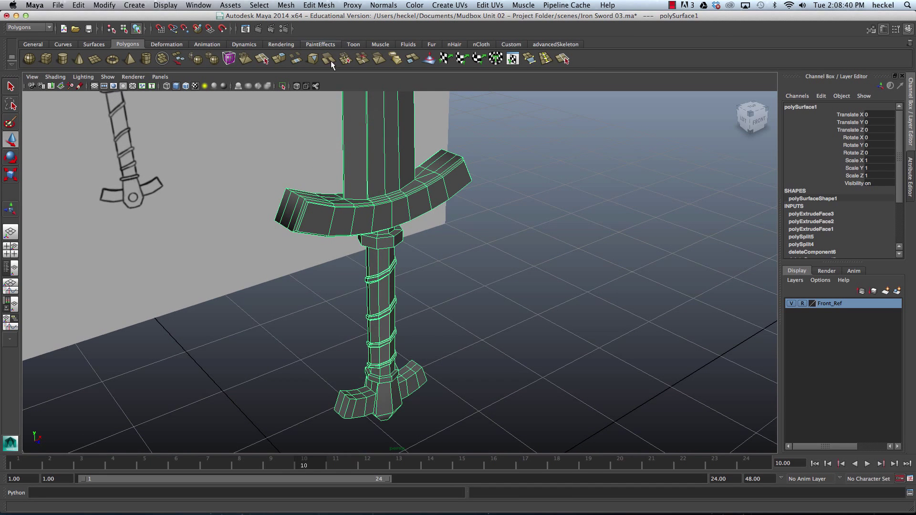
- Insert edge loops near the left and right tips of the crossguard with the Insert Edge Loop Tool
{"action": "left_click", "coordinate": [318, 5]}
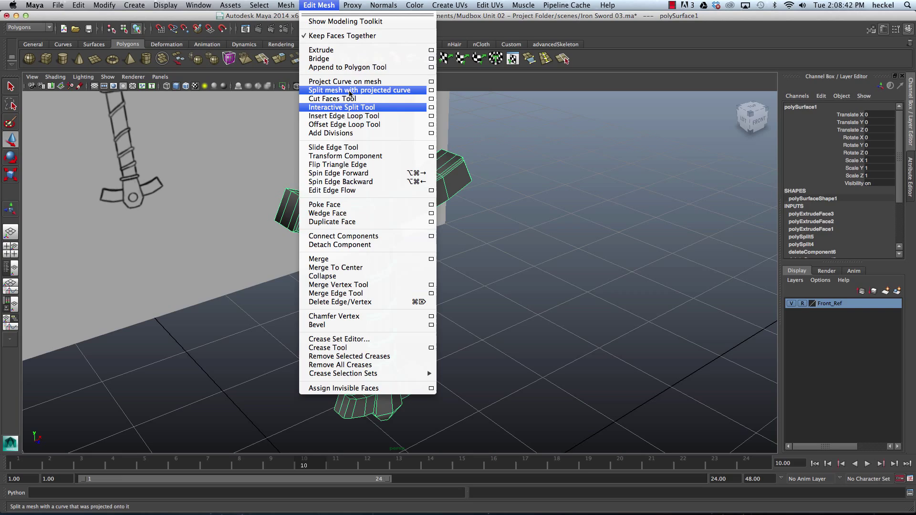
{"action": "left_click", "coordinate": [369, 116]}
{"action": "scroll", "coordinate": [328, 149], "scroll_direction": "up", "scroll_amount": 5}
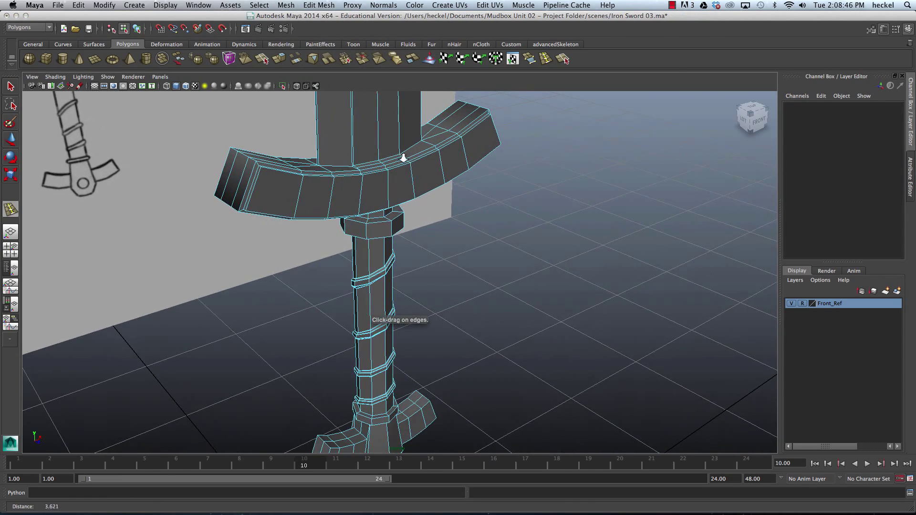
{"action": "left_click_drag", "start_coordinate": [357, 158], "coordinate": [325, 172], "text": "alt"}
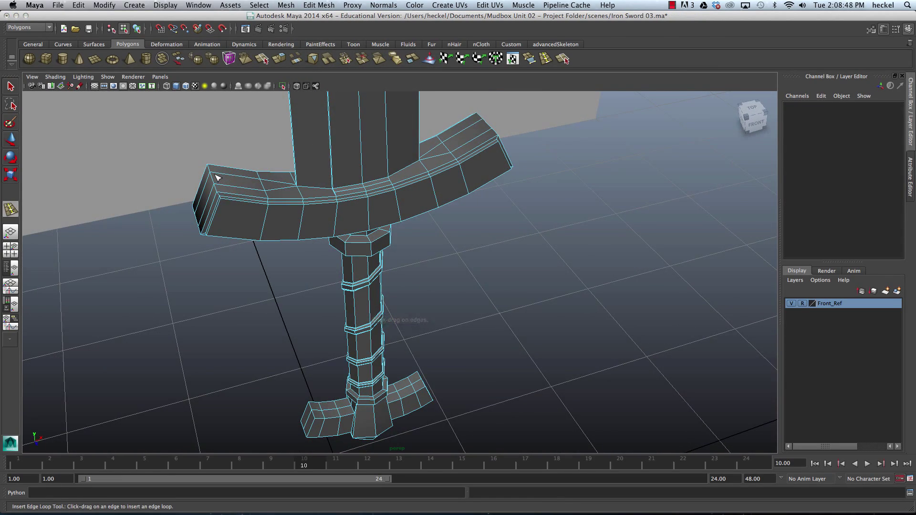
{"action": "left_click_drag", "start_coordinate": [216, 174], "coordinate": [212, 176]}
{"action": "left_click_drag", "start_coordinate": [473, 130], "coordinate": [483, 128]}
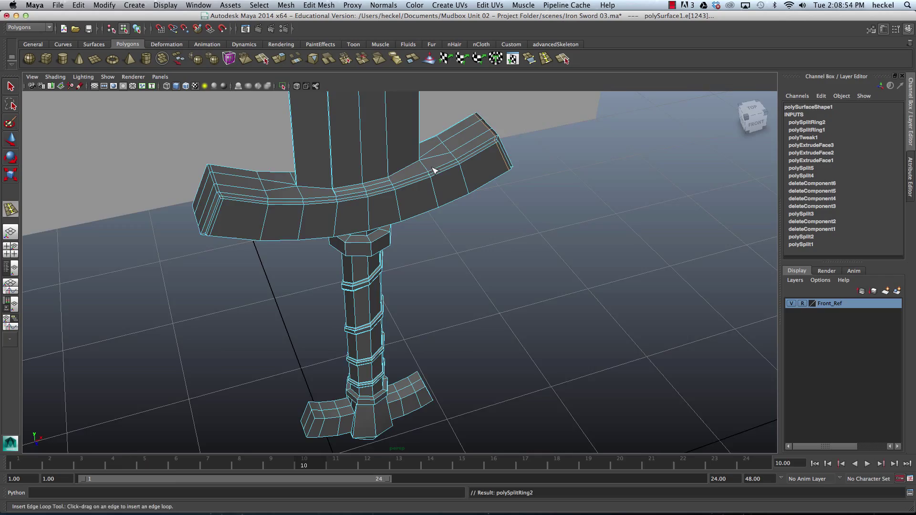
{"action": "left_click_drag", "start_coordinate": [434, 170], "coordinate": [445, 143], "text": "alt"}
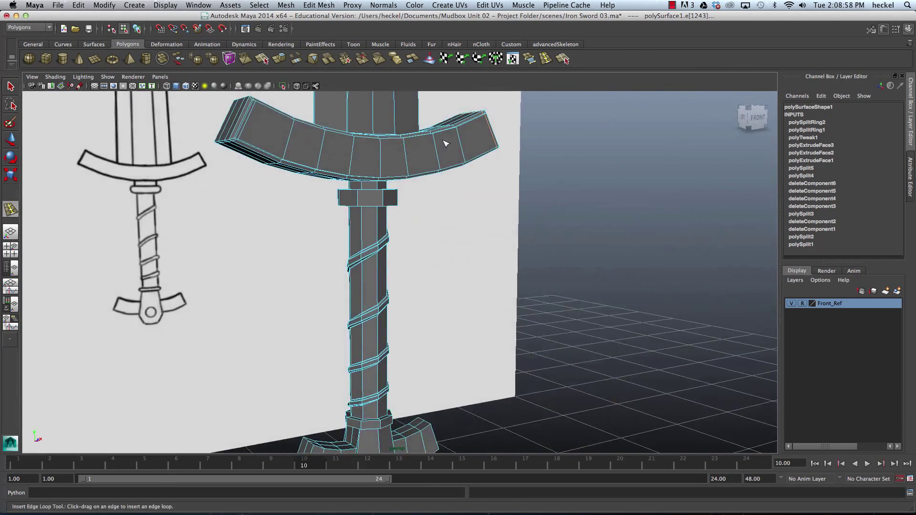
{"action": "right_click_drag", "start_coordinate": [445, 144], "coordinate": [470, 188], "text": "alt"}
{"action": "middle_click_drag", "start_coordinate": [393, 178], "coordinate": [391, 210], "text": "alt"}
- Add edge loops near the top of the handle, undoing one misplaced loop
{"action": "left_click_drag", "start_coordinate": [377, 205], "coordinate": [407, 175], "text": "alt"}
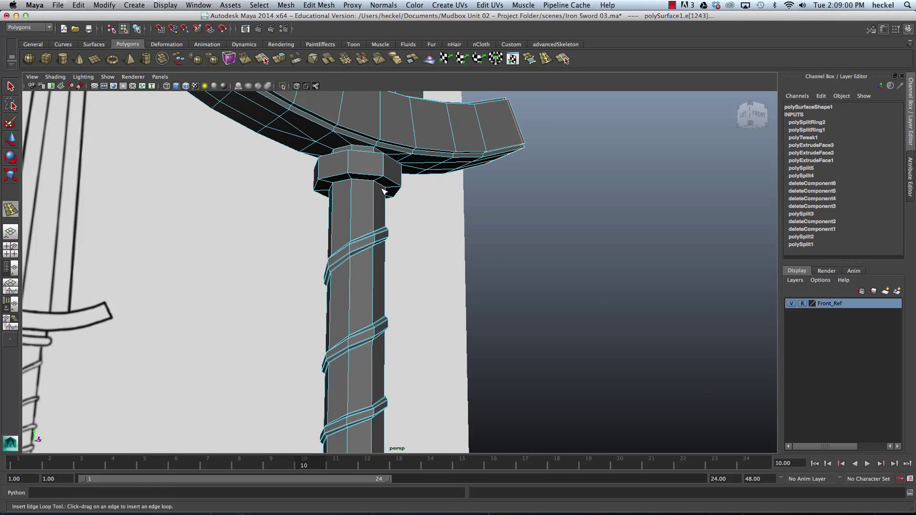
{"action": "right_click_drag", "start_coordinate": [345, 170], "coordinate": [365, 179], "text": "alt"}
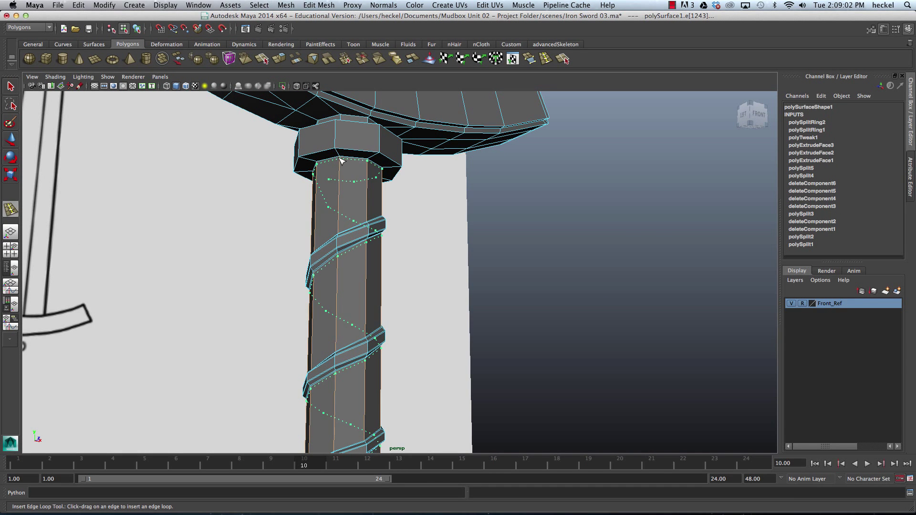
{"action": "left_click_drag", "start_coordinate": [342, 160], "coordinate": [359, 187]}
{"action": "key", "text": "ctrl+z"}
{"action": "left_click", "coordinate": [346, 145]}
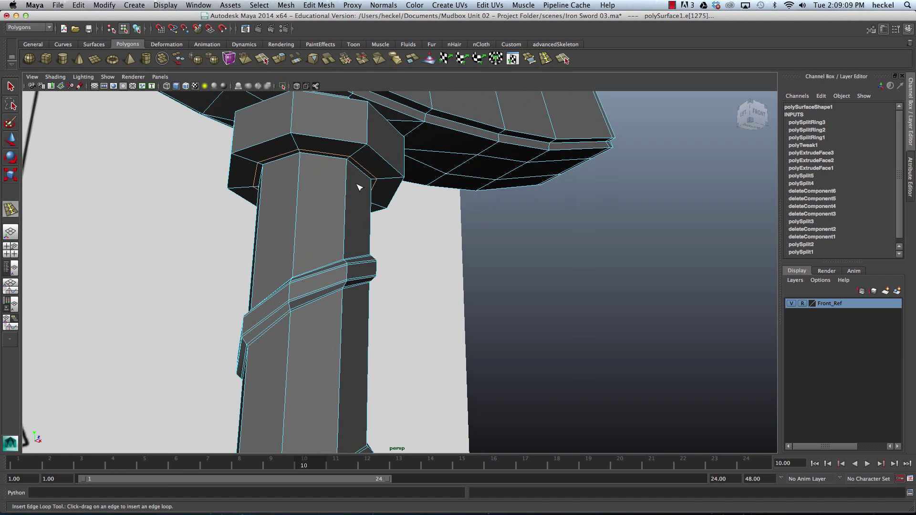
{"action": "left_click", "coordinate": [294, 137]}
{"action": "left_click", "coordinate": [293, 132]}
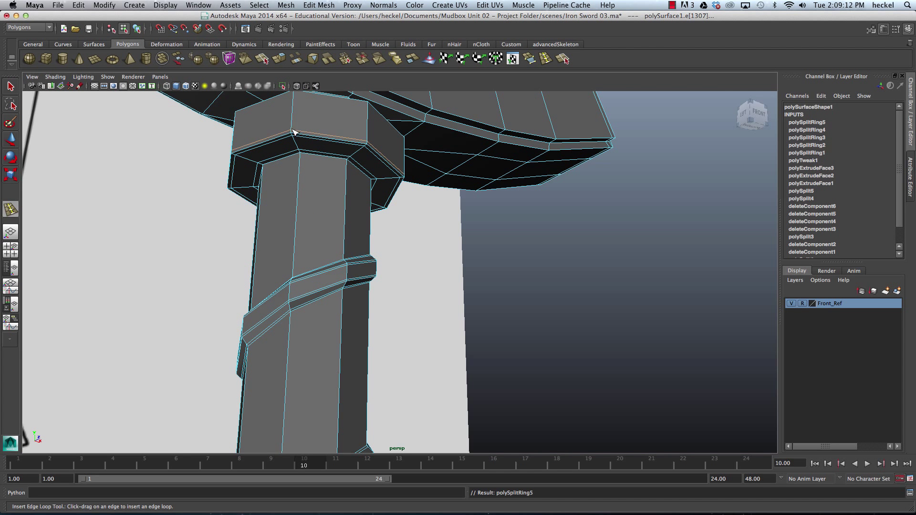
{"action": "left_click_drag", "start_coordinate": [293, 132], "coordinate": [359, 193], "text": "alt"}
- Add more loops around the upper collar beneath the guard and at the guard-handle joint
{"action": "left_click", "coordinate": [290, 202]}
{"action": "left_click", "coordinate": [243, 258]}
{"action": "left_click", "coordinate": [256, 226]}
{"action": "left_click", "coordinate": [256, 216]}
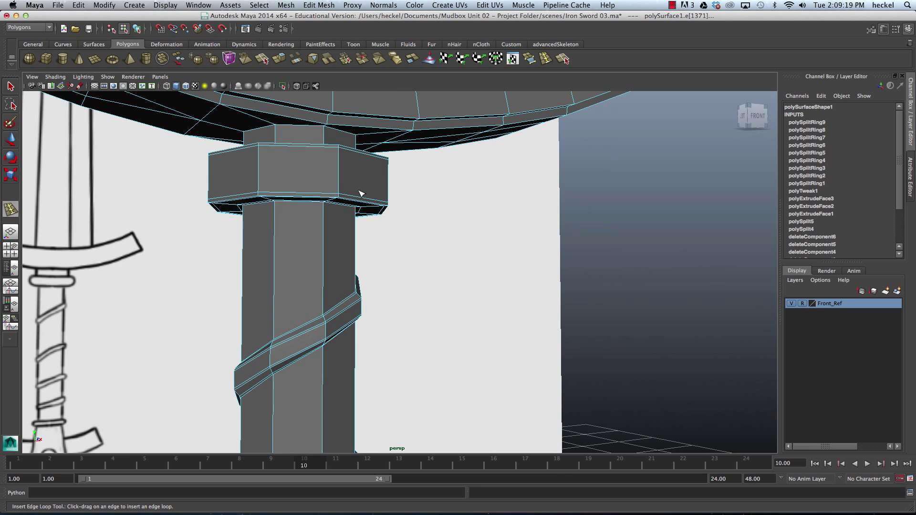
{"action": "left_click", "coordinate": [278, 129]}
{"action": "middle_click_drag", "start_coordinate": [278, 129], "coordinate": [356, 33], "text": "alt"}
{"action": "middle_click_drag", "start_coordinate": [316, 448], "coordinate": [305, 137], "text": "alt"}
{"action": "left_click_drag", "start_coordinate": [304, 136], "coordinate": [251, 177], "text": "alt"}
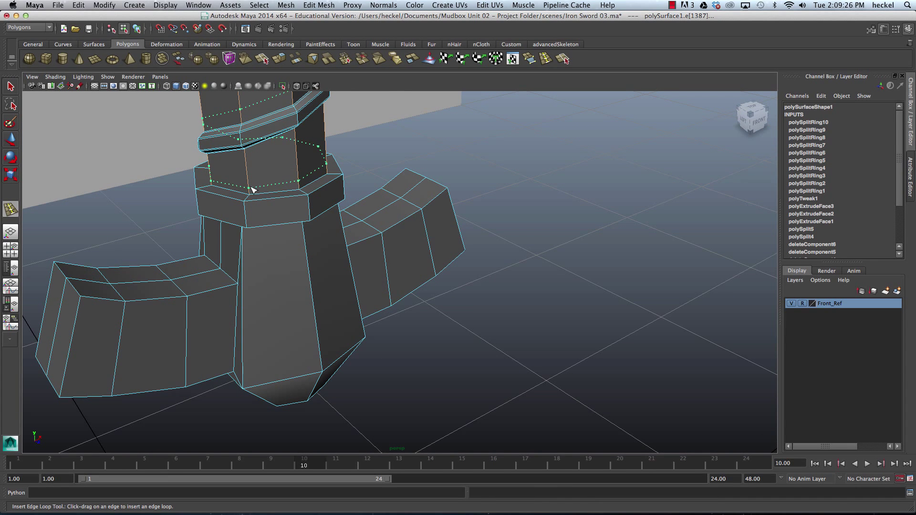
- Insert edge loops around the lower collar above the pommel, undoing one mistaken loop
{"action": "left_click", "coordinate": [250, 189]}
{"action": "key", "text": "super+z"}
{"action": "right_click_drag", "start_coordinate": [253, 193], "coordinate": [225, 198], "text": "alt"}
{"action": "middle_click_drag", "start_coordinate": [254, 186], "coordinate": [284, 218], "text": "alt"}
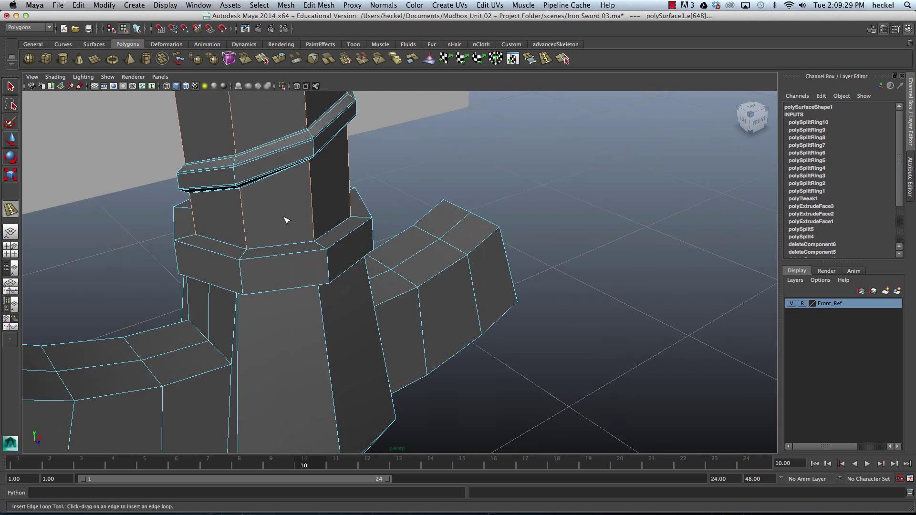
{"action": "left_click", "coordinate": [247, 254]}
{"action": "left_click_drag", "start_coordinate": [244, 262], "coordinate": [253, 229]}
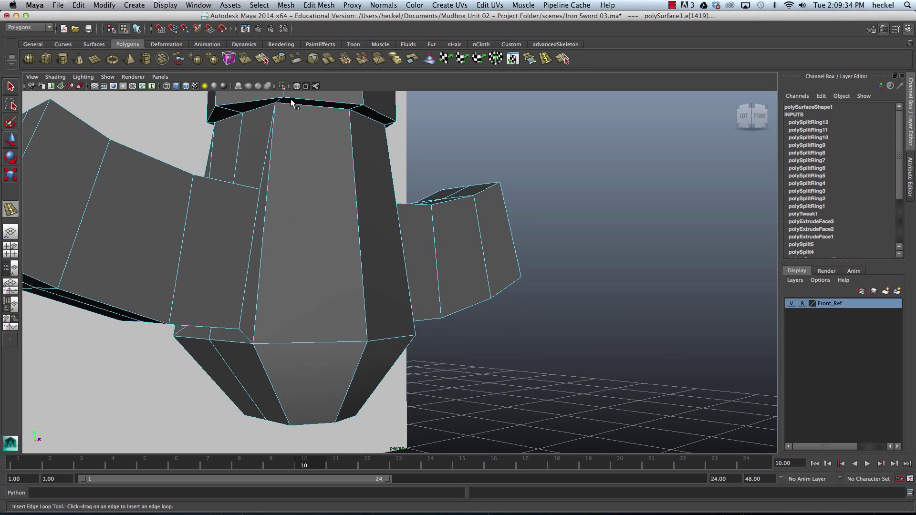
{"action": "middle_click_drag", "start_coordinate": [293, 93], "coordinate": [287, 122], "text": "alt"}
{"action": "left_click_drag", "start_coordinate": [274, 146], "coordinate": [282, 206]}
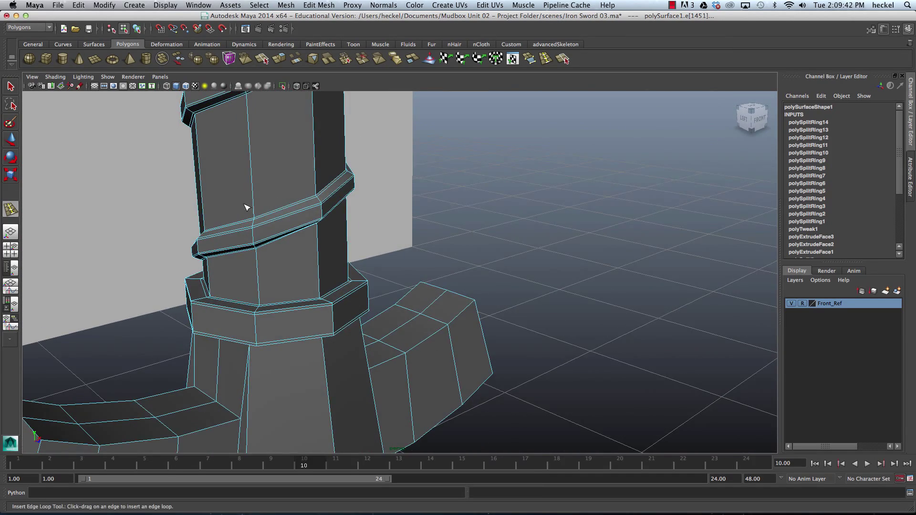
- Switch back to the Select tool and look around the left side of the handle
{"action": "right_click_drag", "start_coordinate": [281, 206], "coordinate": [308, 208], "text": "alt"}
{"action": "middle_click_drag", "start_coordinate": [266, 262], "coordinate": [296, 245], "text": "alt"}
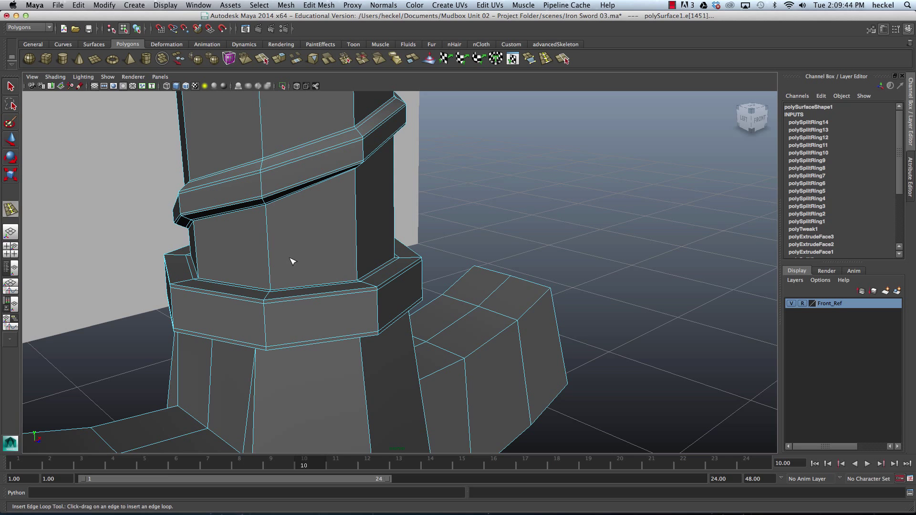
{"action": "key", "text": "q"}
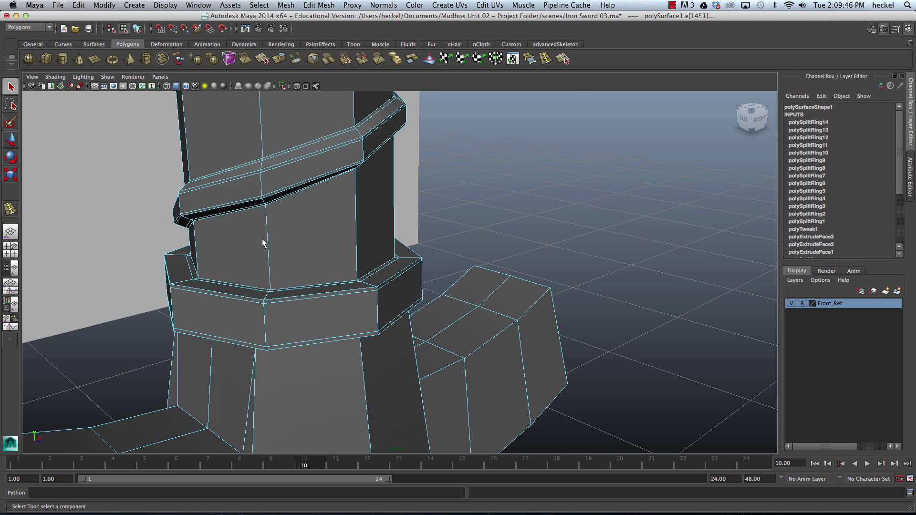
{"action": "left_click_drag", "start_coordinate": [306, 243], "coordinate": [471, 244], "text": "alt"}
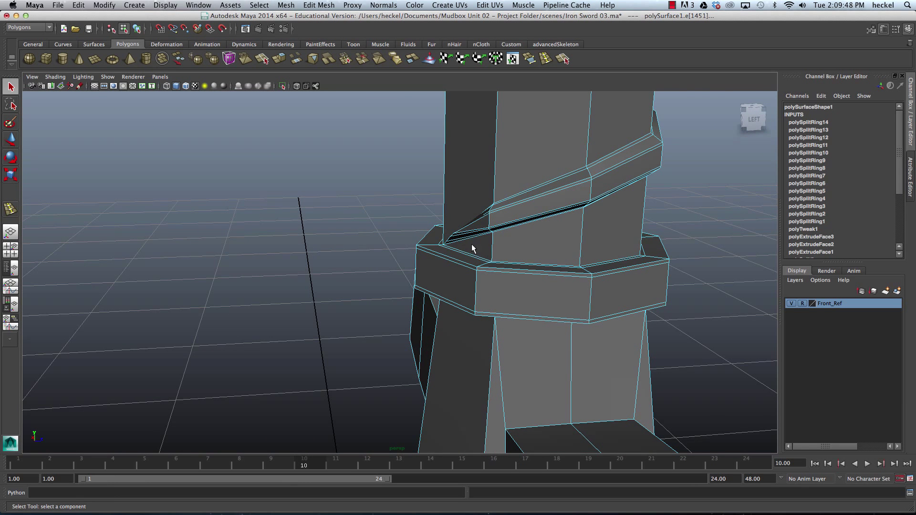
{"action": "left_click_drag", "start_coordinate": [533, 222], "coordinate": [296, 250], "text": "alt"}
- Select the edge loop atop the lower collar and move it slightly upward
{"action": "double_click", "coordinate": [299, 260]}
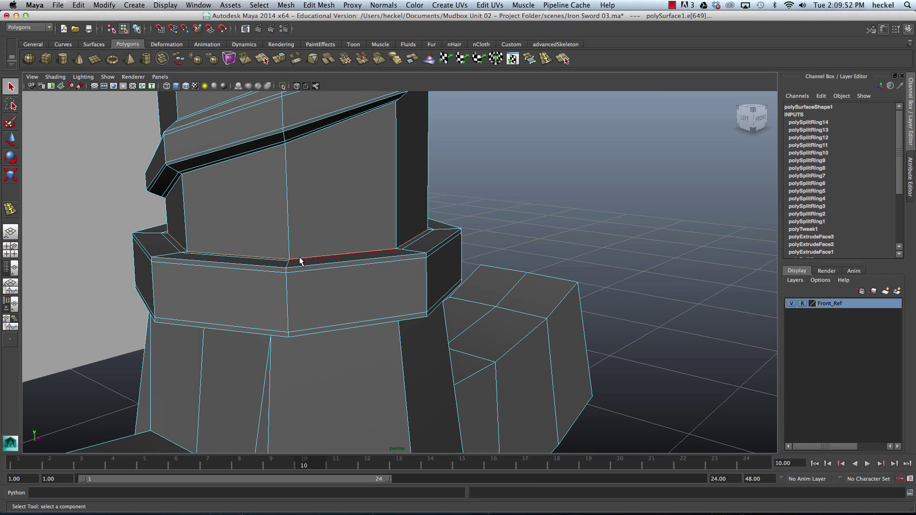
{"action": "key", "text": "w"}
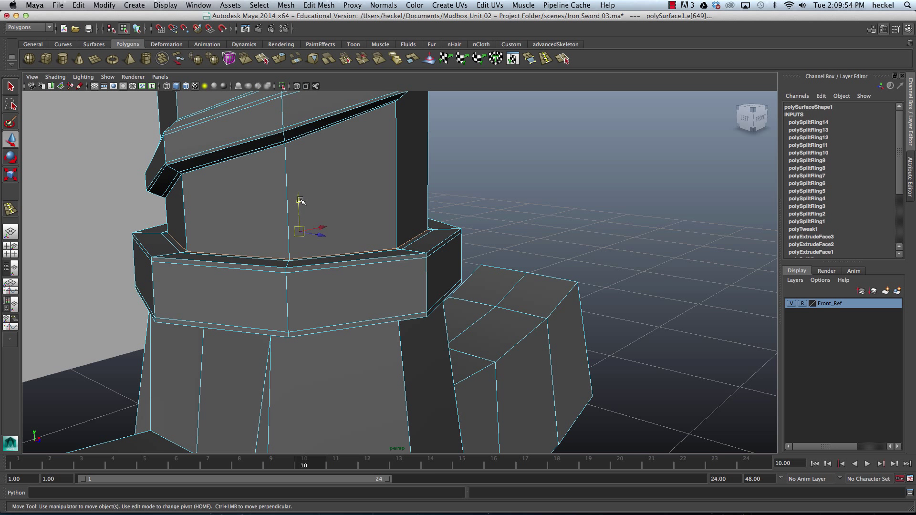
{"action": "left_click_drag", "start_coordinate": [300, 201], "coordinate": [299, 196]}
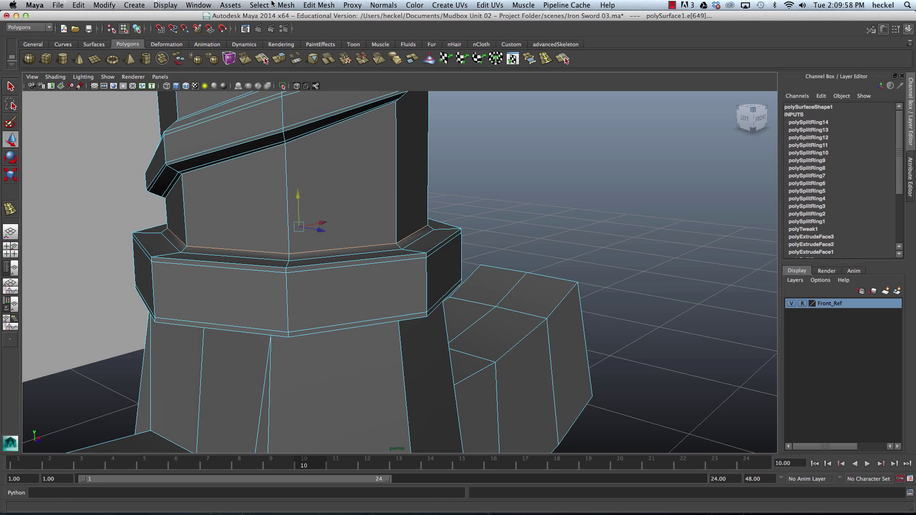
- Insert a new loop along the grip wrap and scale it in very slightly
{"action": "left_click", "coordinate": [319, 5]}
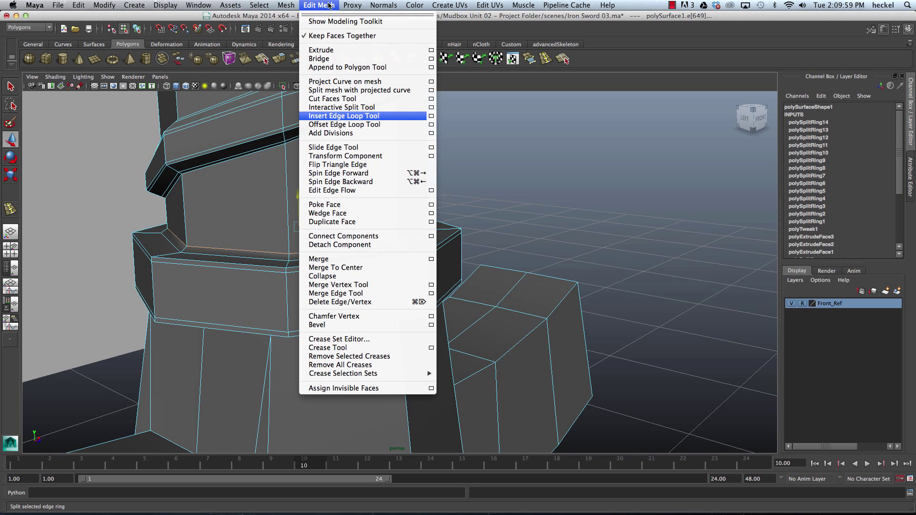
{"action": "left_click", "coordinate": [350, 116]}
{"action": "left_click_drag", "start_coordinate": [291, 259], "coordinate": [289, 259]}
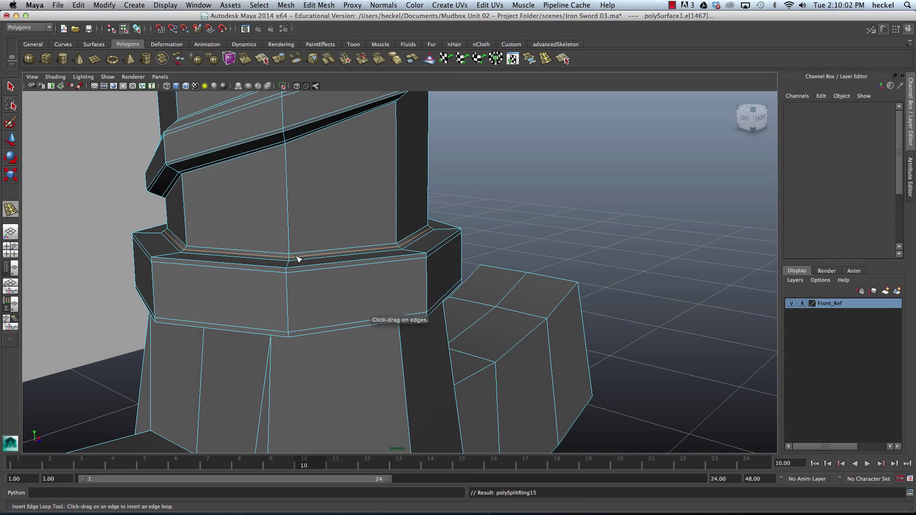
{"action": "mouse_move", "coordinate": [296, 176]}
{"action": "left_mouse_down", "text": "alt"}
{"action": "mouse_move", "coordinate": [274, 181]}
{"action": "mouse_move", "coordinate": [311, 183]}
{"action": "left_mouse_up", "text": "alt"}
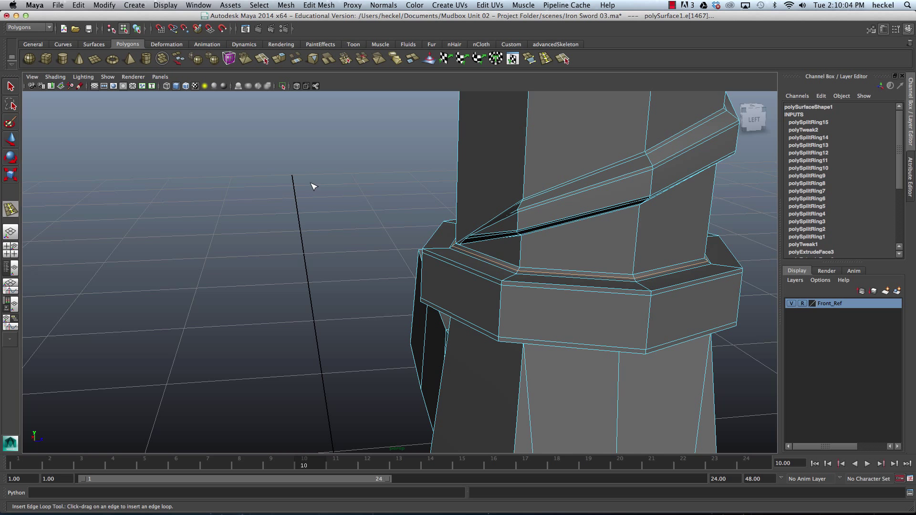
{"action": "key", "text": "r"}
{"action": "key", "text": "f"}
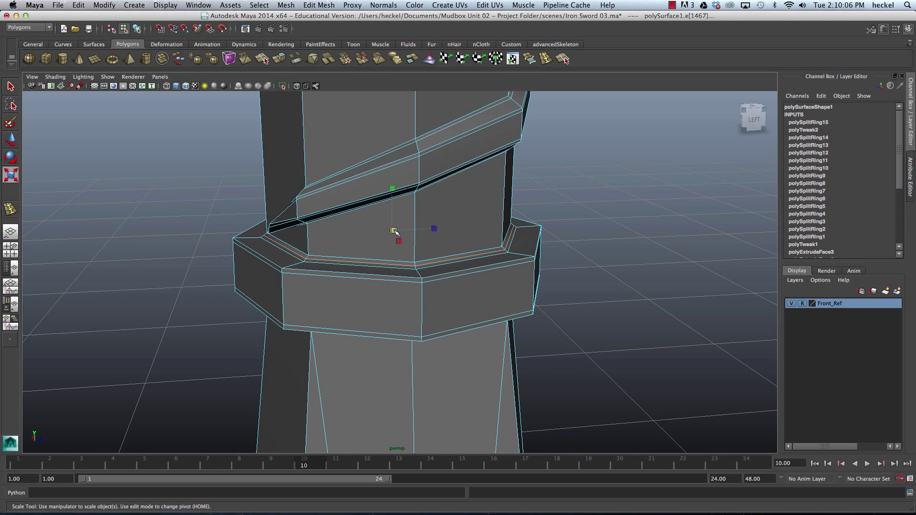
{"action": "left_click_drag", "start_coordinate": [394, 231], "coordinate": [392, 232]}
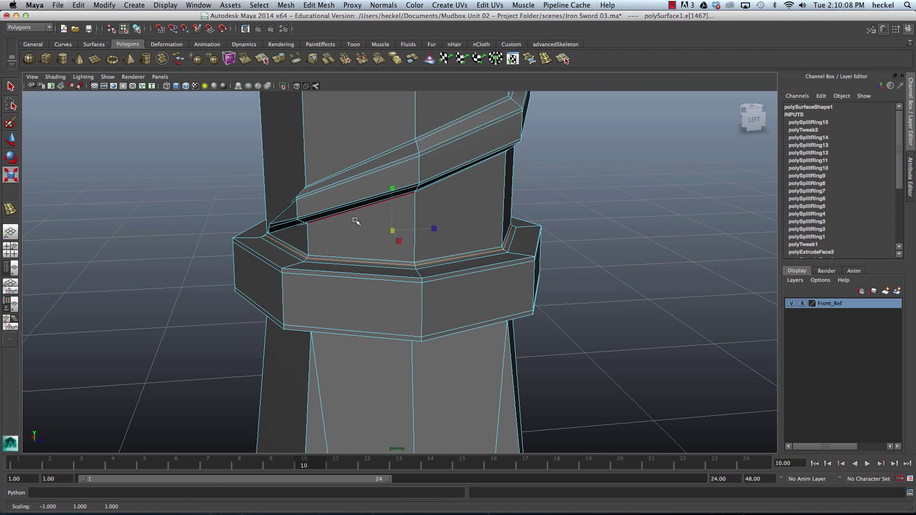
- Bring the view up to the crossguard and frame it from slightly below
{"action": "middle_click_drag", "start_coordinate": [400, 101], "coordinate": [320, 378], "text": "alt"}
{"action": "middle_click_drag", "start_coordinate": [335, 179], "coordinate": [348, 259], "text": "alt"}
{"action": "right_click_drag", "start_coordinate": [349, 259], "coordinate": [313, 229], "text": "alt"}
{"action": "middle_click_drag", "start_coordinate": [317, 155], "coordinate": [311, 292], "text": "alt"}
{"action": "middle_click_drag", "start_coordinate": [313, 178], "coordinate": [304, 333], "text": "alt"}
{"action": "middle_click_drag", "start_coordinate": [297, 194], "coordinate": [298, 285], "text": "alt"}
{"action": "left_click_drag", "start_coordinate": [293, 242], "coordinate": [294, 235], "text": "alt"}
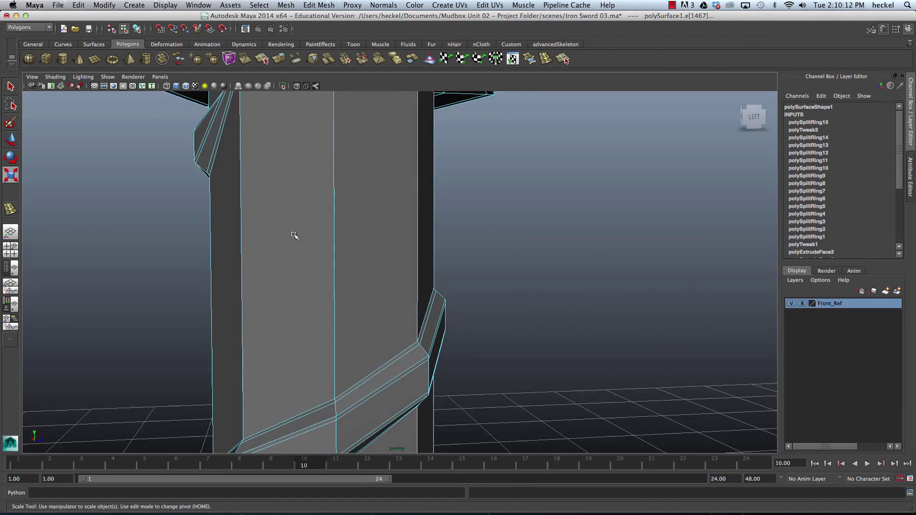
{"action": "middle_click_drag", "start_coordinate": [299, 139], "coordinate": [273, 189], "text": "alt"}
{"action": "left_click_drag", "start_coordinate": [271, 188], "coordinate": [271, 147], "text": "alt"}
{"action": "middle_click_drag", "start_coordinate": [270, 147], "coordinate": [266, 197], "text": "alt"}
{"action": "left_click_drag", "start_coordinate": [265, 196], "coordinate": [265, 208], "text": "alt"}
- Select the edge loop where the grip meets the guard and lower it slightly
{"action": "middle_click_drag", "start_coordinate": [252, 195], "coordinate": [247, 174], "text": "alt"}
{"action": "double_click", "coordinate": [247, 175]}
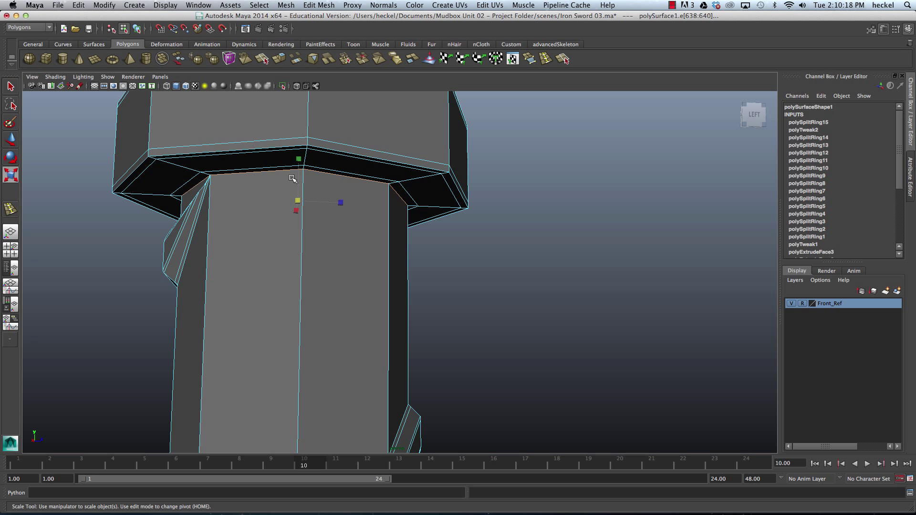
{"action": "key", "text": "w"}
{"action": "left_click_drag", "start_coordinate": [298, 170], "coordinate": [298, 174]}
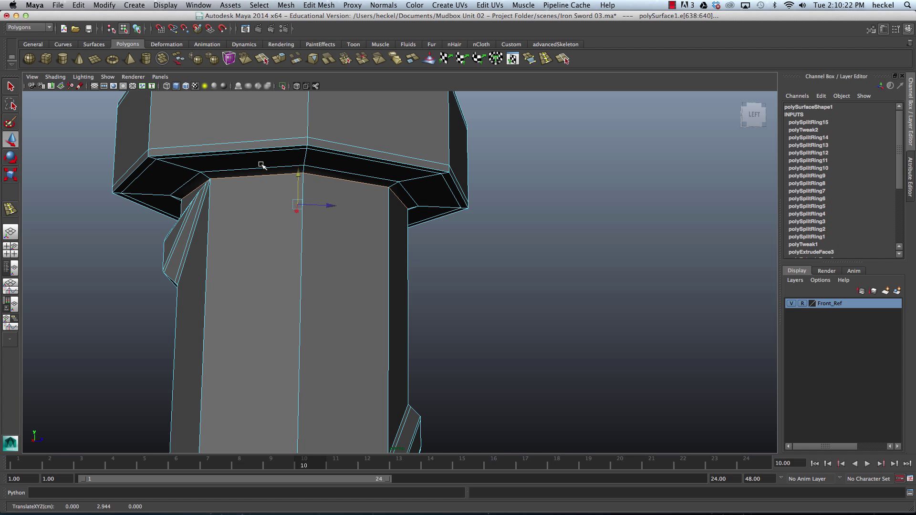
- Insert a supporting loop at the grip-guard joint and scale it in to about 0.97
{"action": "left_click", "coordinate": [318, 5]}
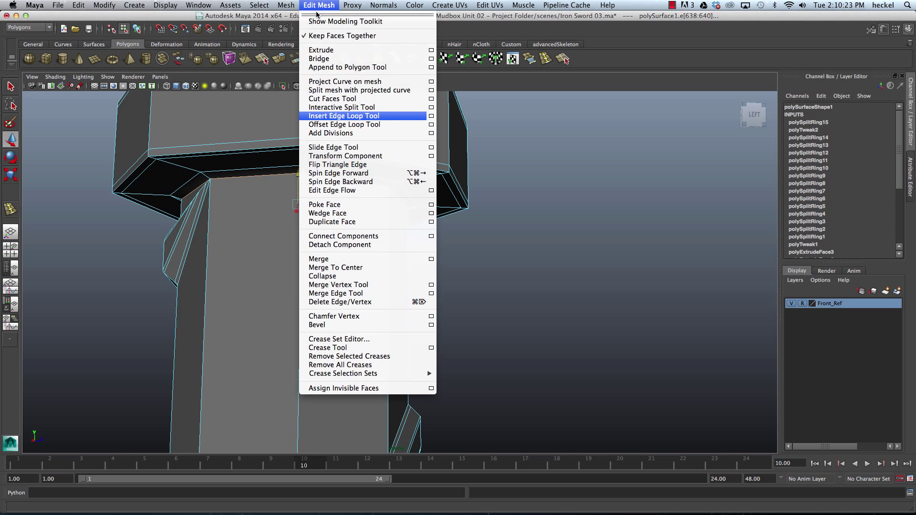
{"action": "left_click", "coordinate": [339, 116]}
{"action": "left_click_drag", "start_coordinate": [207, 177], "coordinate": [238, 175]}
{"action": "key", "text": "r"}
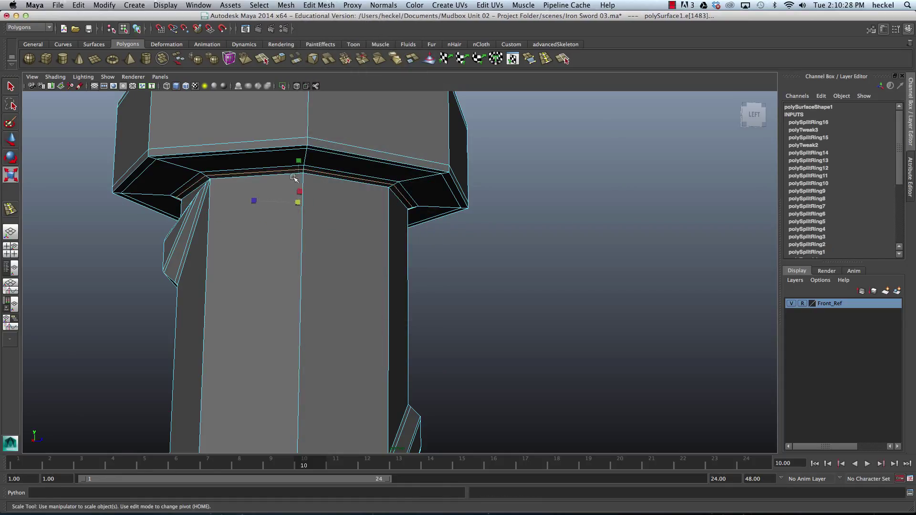
{"action": "left_click_drag", "start_coordinate": [298, 203], "coordinate": [293, 201]}
{"action": "left_click", "coordinate": [250, 167]}
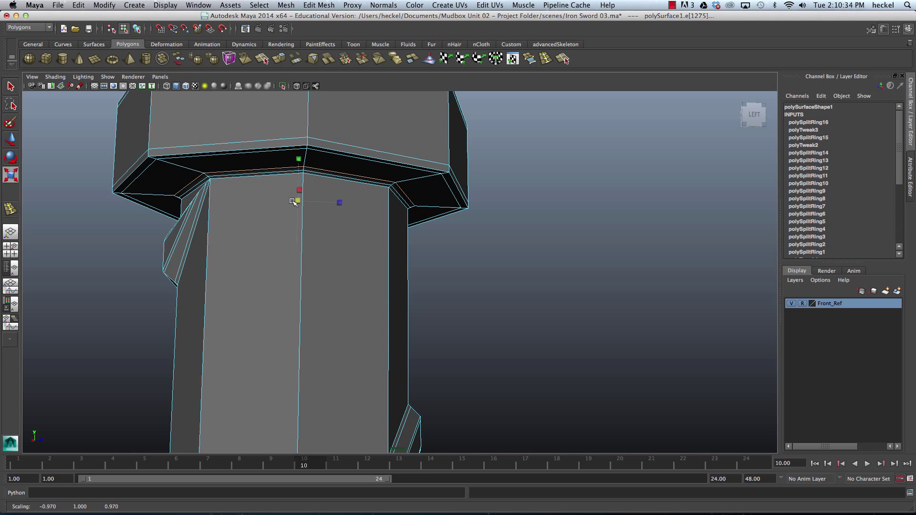
{"action": "right_click_drag", "start_coordinate": [376, 168], "coordinate": [278, 151], "text": "alt"}
{"action": "left_click_drag", "start_coordinate": [278, 152], "coordinate": [336, 175], "text": "alt"}
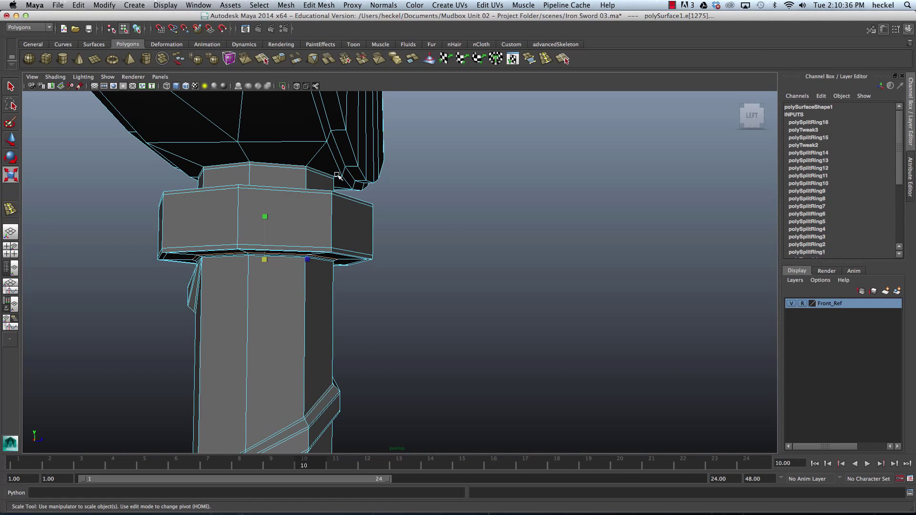
- Return to Object Mode, turn on smooth preview with key 3, and deselect the sword
{"action": "right_click", "coordinate": [325, 179]}
{"action": "left_click", "coordinate": [350, 168]}
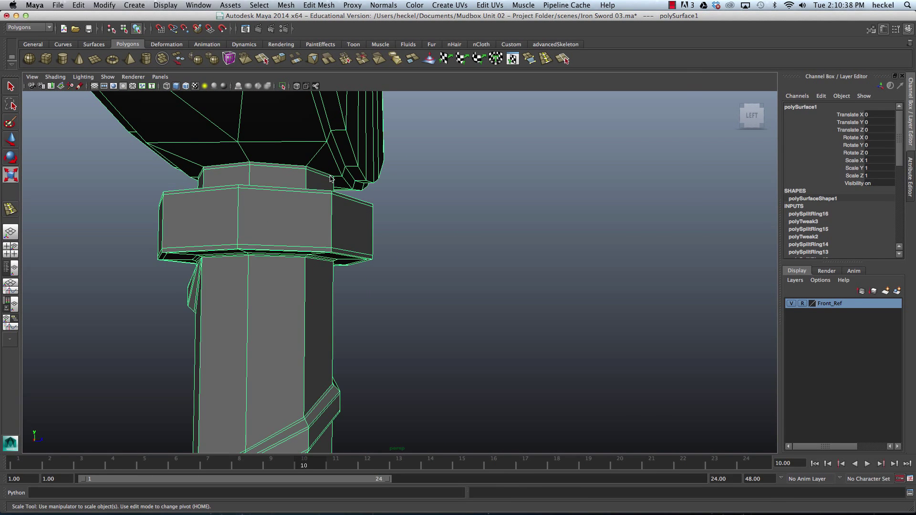
{"action": "key", "text": "3"}
{"action": "scroll", "coordinate": [489, 181], "scroll_direction": "down", "scroll_amount": 3}
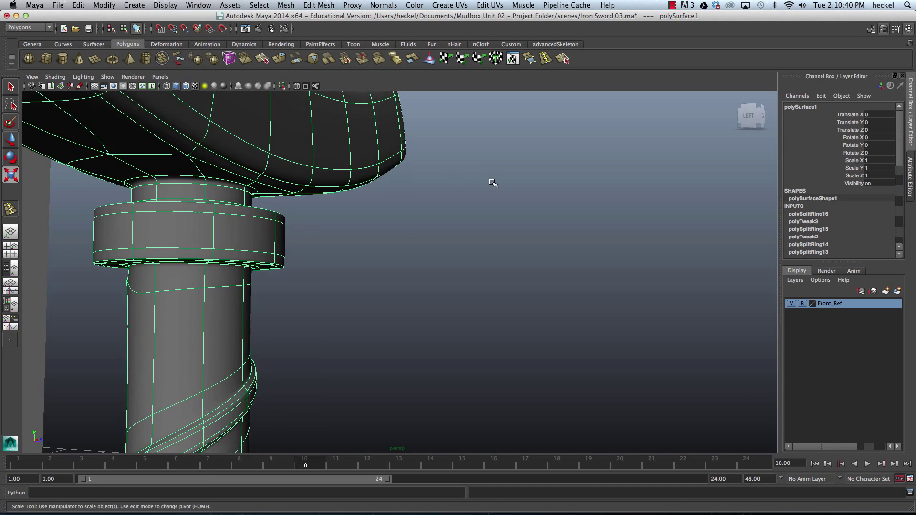
{"action": "left_click", "coordinate": [445, 210]}
- Orbit around the smoothed guard, grip and pommel to inspect how they round off
{"action": "left_click_drag", "start_coordinate": [445, 210], "coordinate": [423, 178], "text": "alt"}
{"action": "middle_click_drag", "start_coordinate": [423, 178], "coordinate": [404, 97], "text": "alt"}
{"action": "left_click_drag", "start_coordinate": [365, 198], "coordinate": [401, 212], "text": "alt"}
{"action": "left_click_drag", "start_coordinate": [385, 245], "coordinate": [367, 155], "text": "alt"}
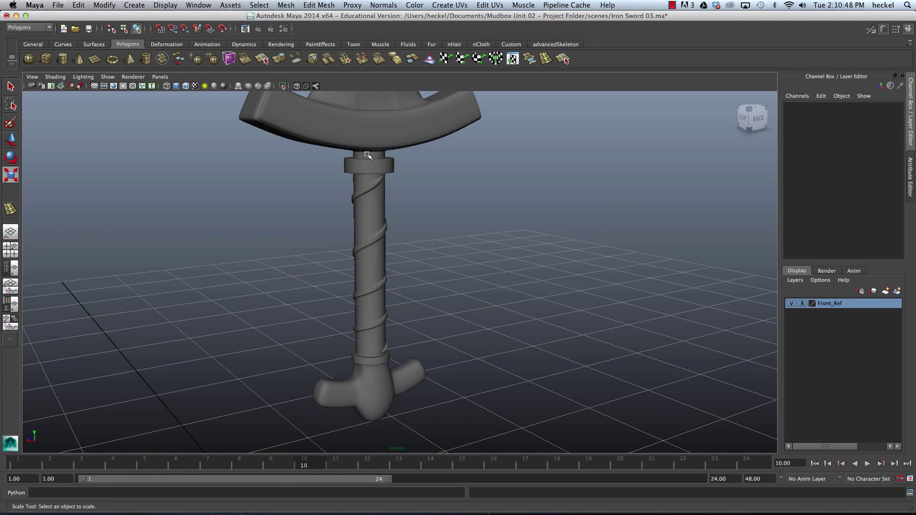
{"action": "left_click_drag", "start_coordinate": [406, 324], "coordinate": [311, 249], "text": "alt"}
{"action": "left_click_drag", "start_coordinate": [235, 184], "coordinate": [248, 202], "text": "alt"}
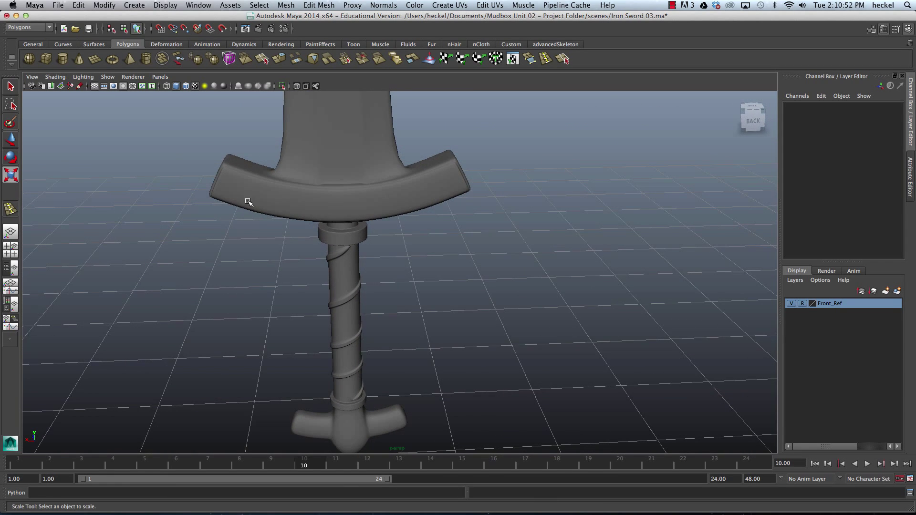
{"action": "left_click_drag", "start_coordinate": [446, 173], "coordinate": [468, 175], "text": "alt"}
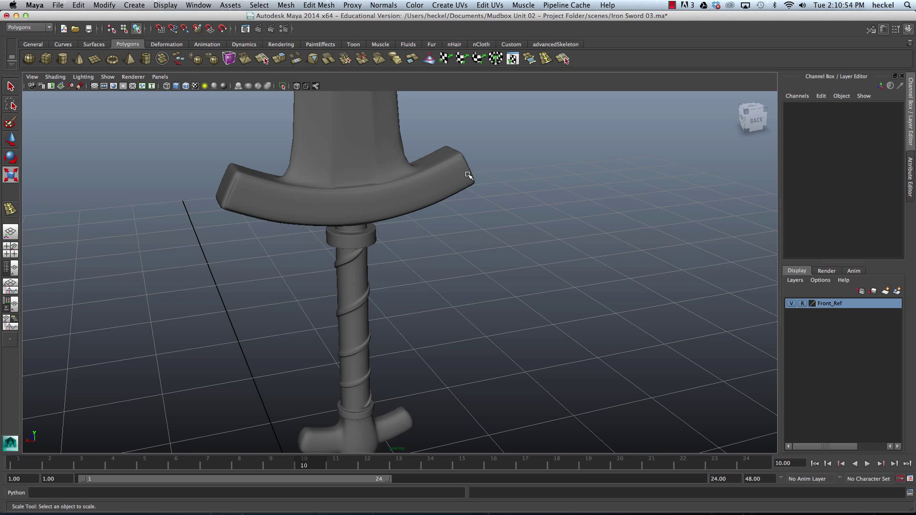
{"action": "middle_click_drag", "start_coordinate": [443, 138], "coordinate": [410, 204], "text": "alt"}
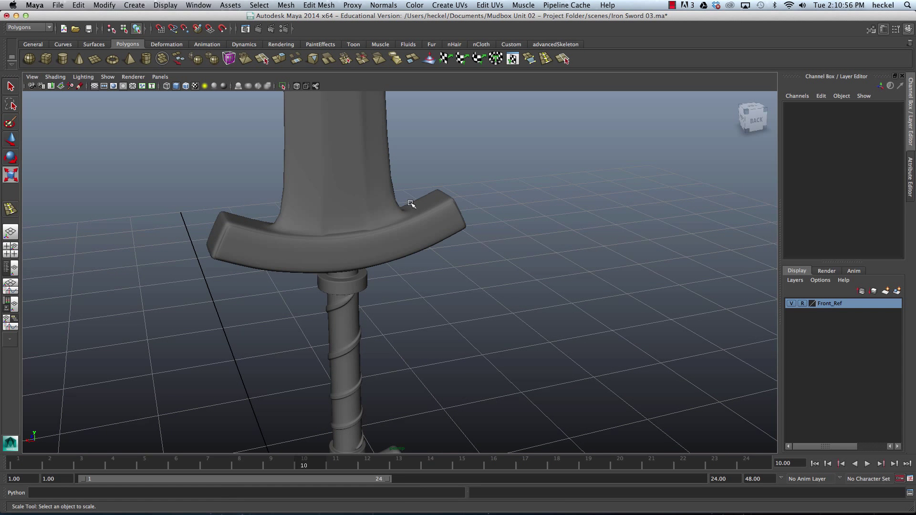
- Select the sword, switch to Edge mode and select the edge loop along the guard's top
{"action": "left_click", "coordinate": [366, 225]}
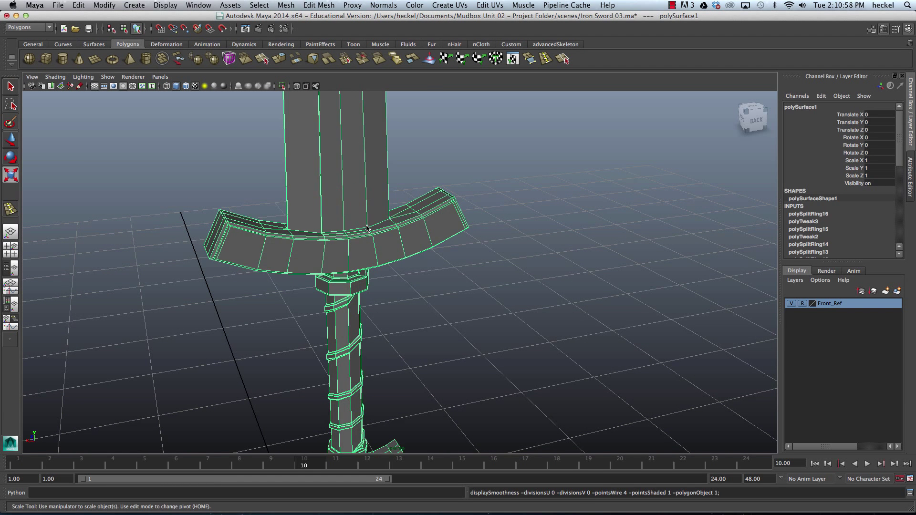
{"action": "right_click_drag", "start_coordinate": [340, 220], "coordinate": [286, 230], "text": "alt"}
{"action": "left_click_drag", "start_coordinate": [286, 231], "coordinate": [339, 237], "text": "alt"}
{"action": "key", "text": "r"}
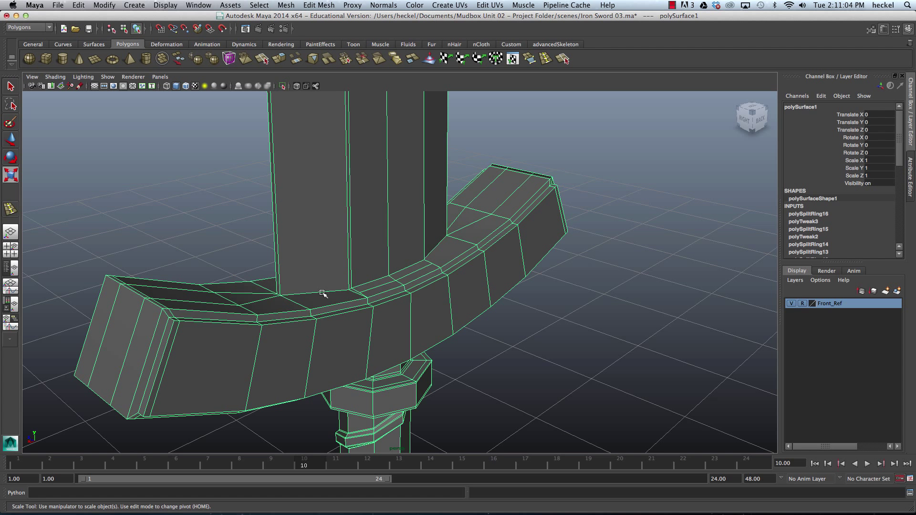
{"action": "right_click_drag", "start_coordinate": [320, 298], "coordinate": [316, 267]}
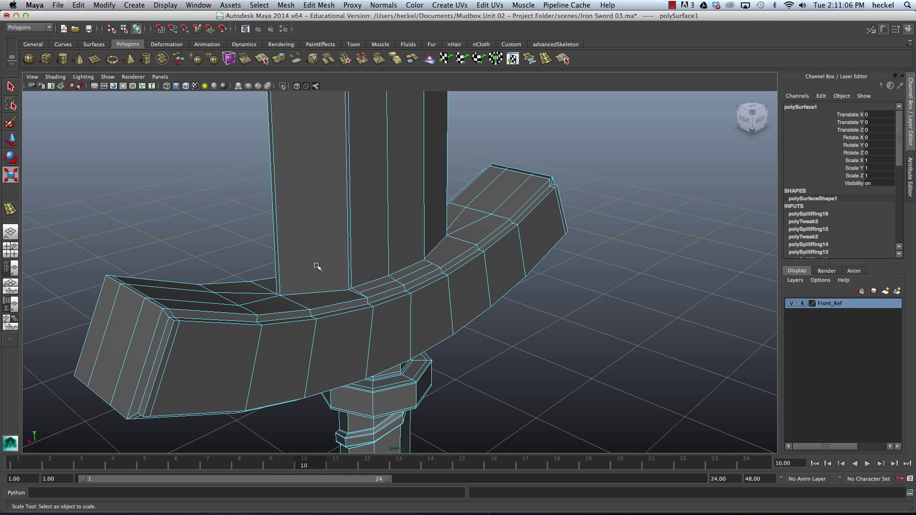
{"action": "double_click", "coordinate": [315, 292]}
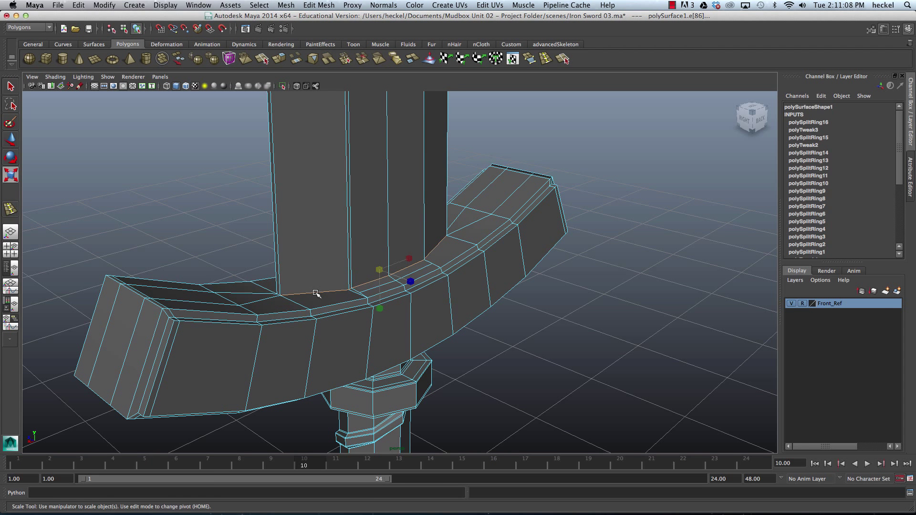
{"action": "left_click_drag", "start_coordinate": [315, 293], "coordinate": [469, 286], "text": "alt"}
{"action": "middle_click_drag", "start_coordinate": [470, 286], "coordinate": [350, 312], "text": "alt"}
{"action": "left_click_drag", "start_coordinate": [310, 305], "coordinate": [382, 268], "text": "alt"}
{"action": "scroll", "coordinate": [364, 272], "scroll_direction": "up", "scroll_amount": 4}
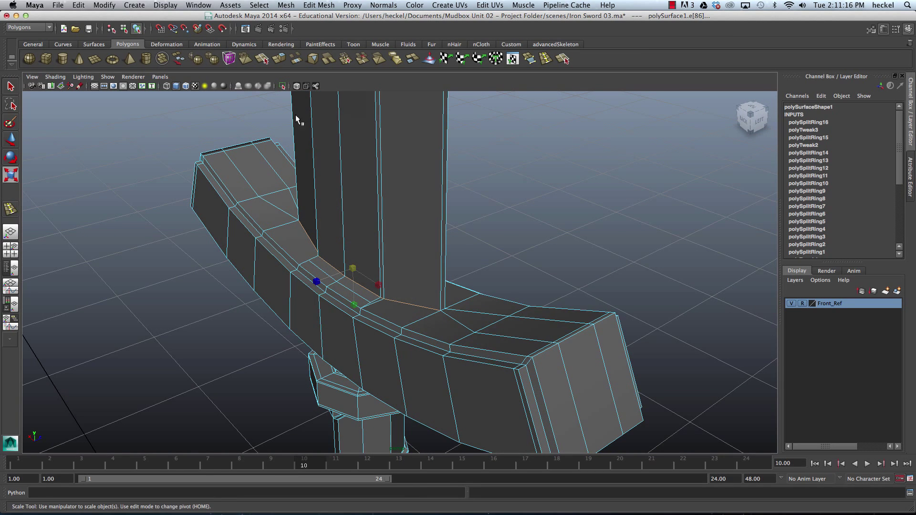
{"action": "left_click", "coordinate": [319, 5]}
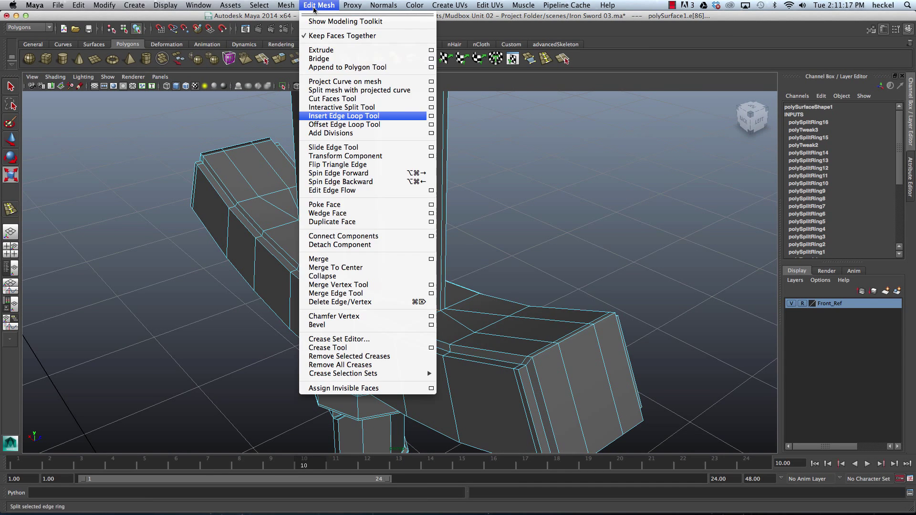
{"action": "left_click", "coordinate": [338, 116]}
{"action": "left_click_drag", "start_coordinate": [386, 262], "coordinate": [358, 296]}
{"action": "key", "text": "1"}
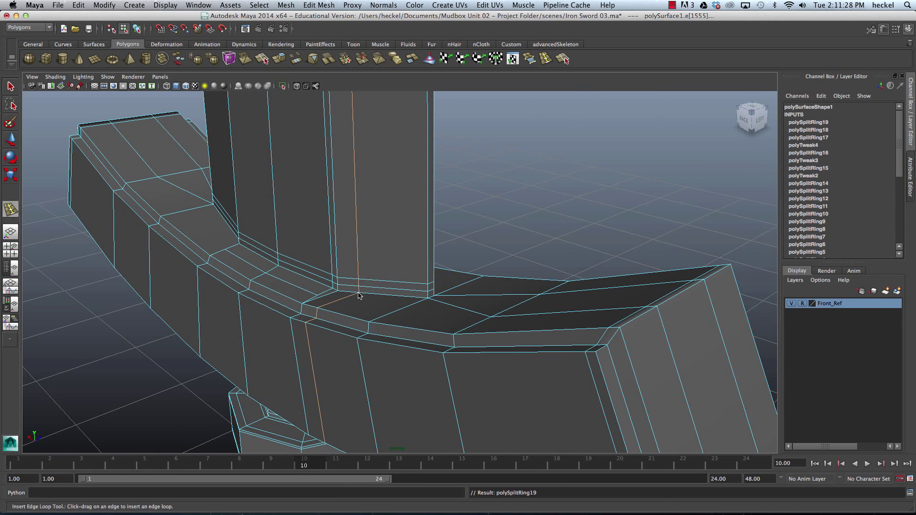
{"action": "key", "text": "z"}
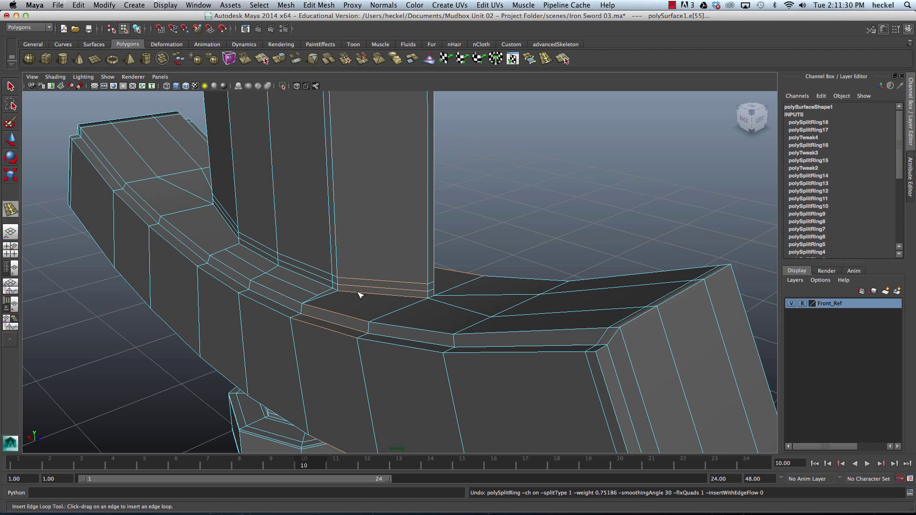
{"action": "key", "text": "q"}
{"action": "left_click_drag", "start_coordinate": [358, 291], "coordinate": [334, 307], "text": "alt"}
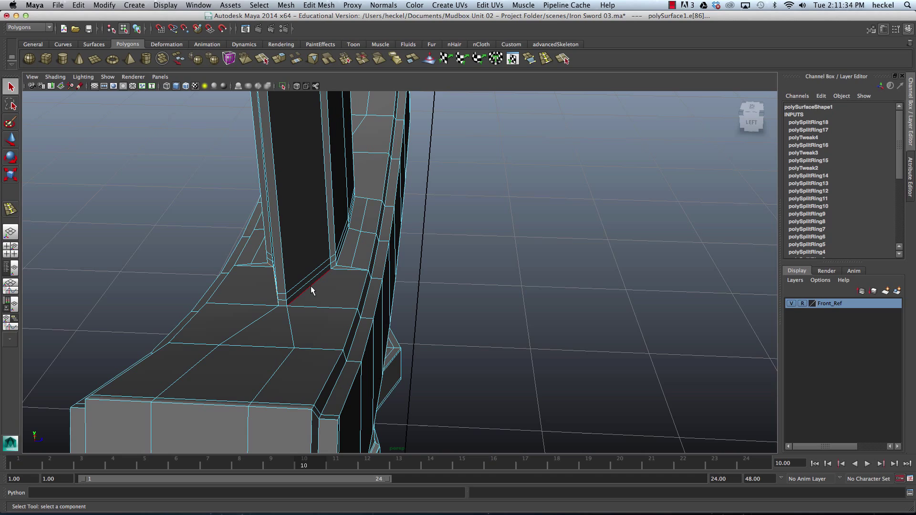
{"action": "left_click_drag", "start_coordinate": [362, 292], "coordinate": [386, 313], "text": "alt"}
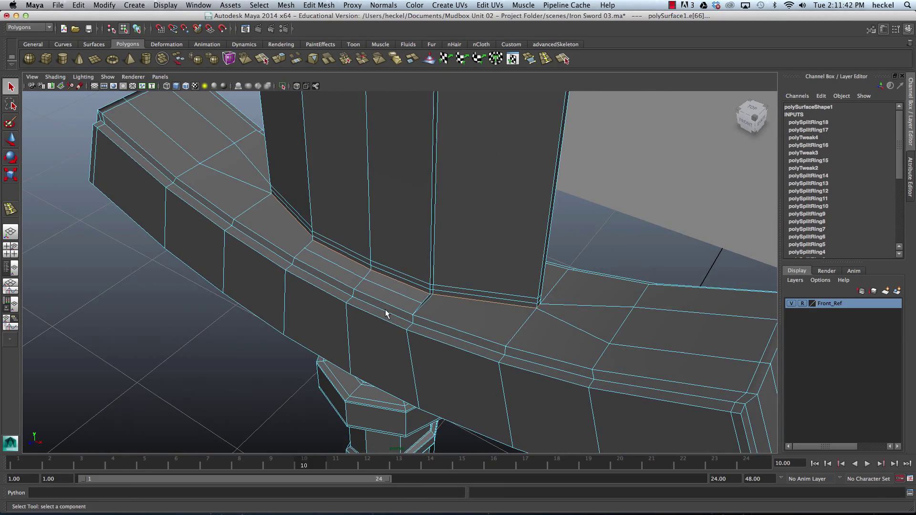
{"action": "left_click_drag", "start_coordinate": [329, 273], "coordinate": [428, 269], "text": "alt"}
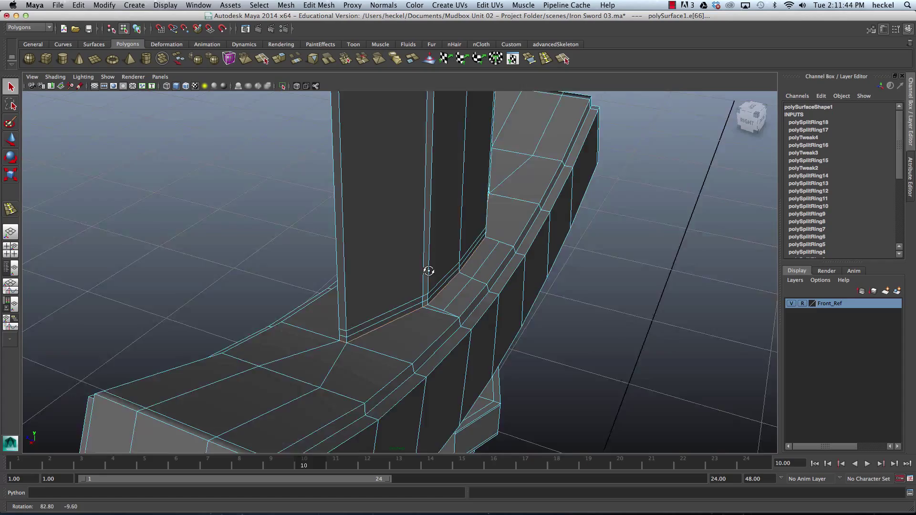
{"action": "left_click_drag", "start_coordinate": [429, 271], "coordinate": [384, 238], "text": "alt"}
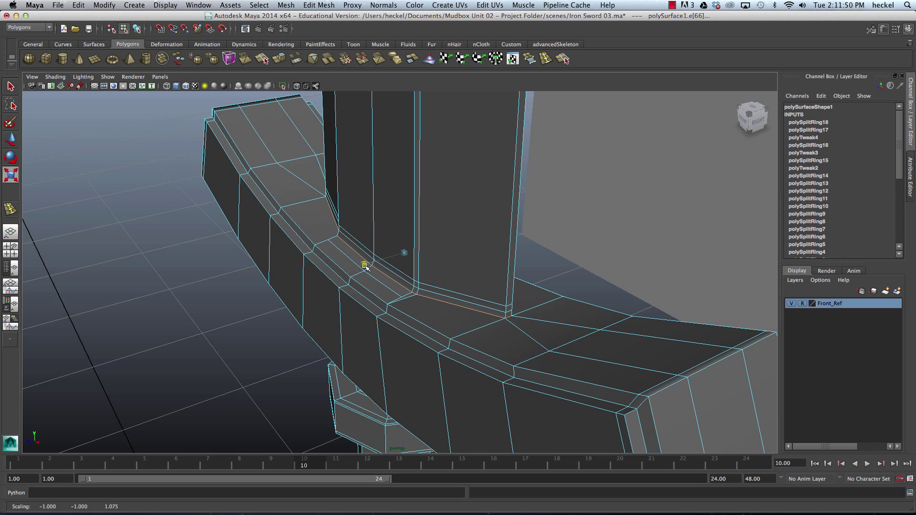
- Scale the guard-top edge loop slightly wider from a front view, then select the neighbouring loop
{"action": "left_click_drag", "start_coordinate": [363, 266], "coordinate": [400, 264], "text": "alt"}
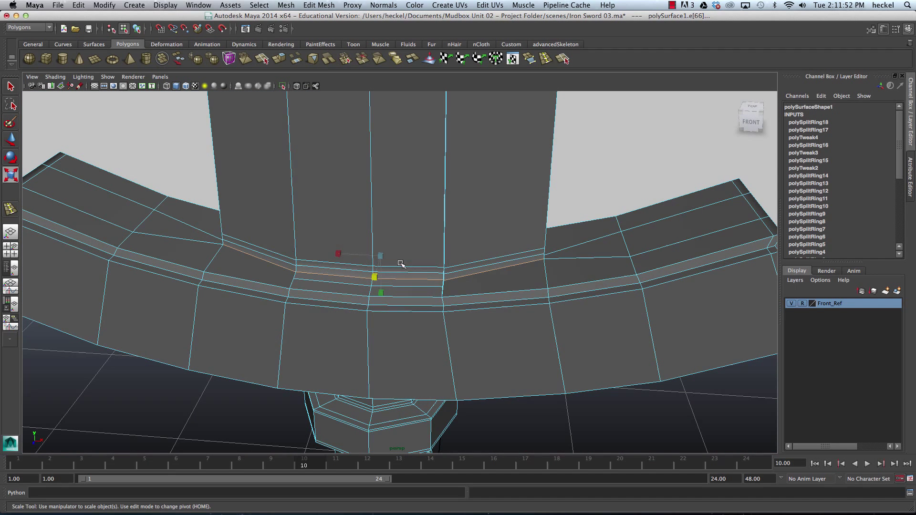
{"action": "left_click_drag", "start_coordinate": [337, 255], "coordinate": [336, 255]}
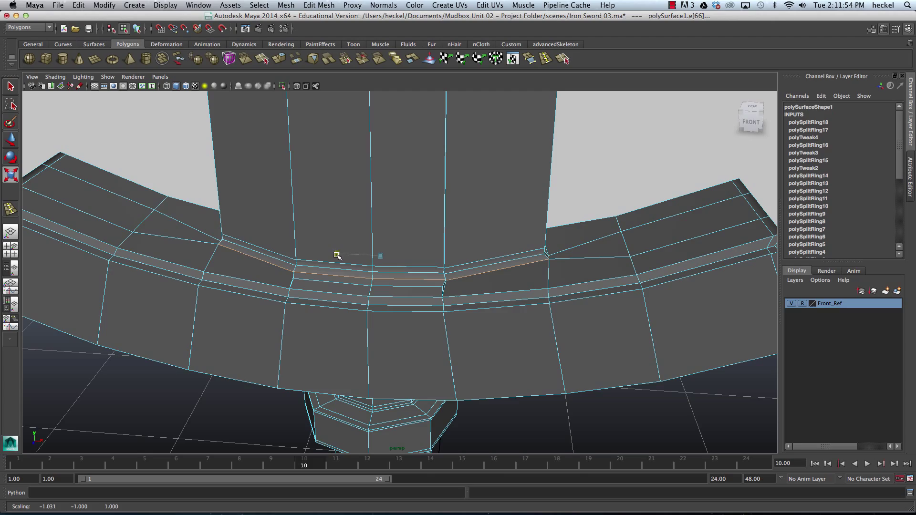
{"action": "left_click_drag", "start_coordinate": [337, 256], "coordinate": [391, 253], "text": "alt"}
{"action": "left_click_drag", "start_coordinate": [298, 272], "coordinate": [341, 280], "text": "alt"}
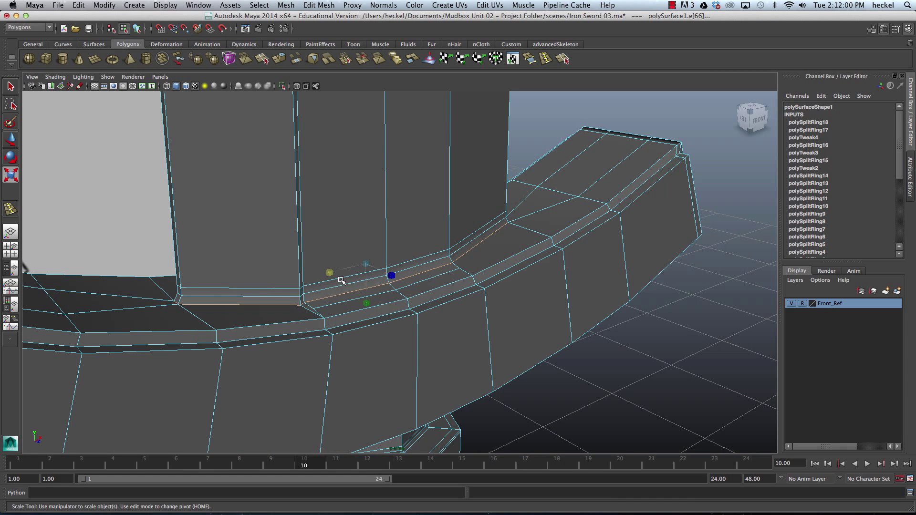
{"action": "double_click", "coordinate": [341, 285]}
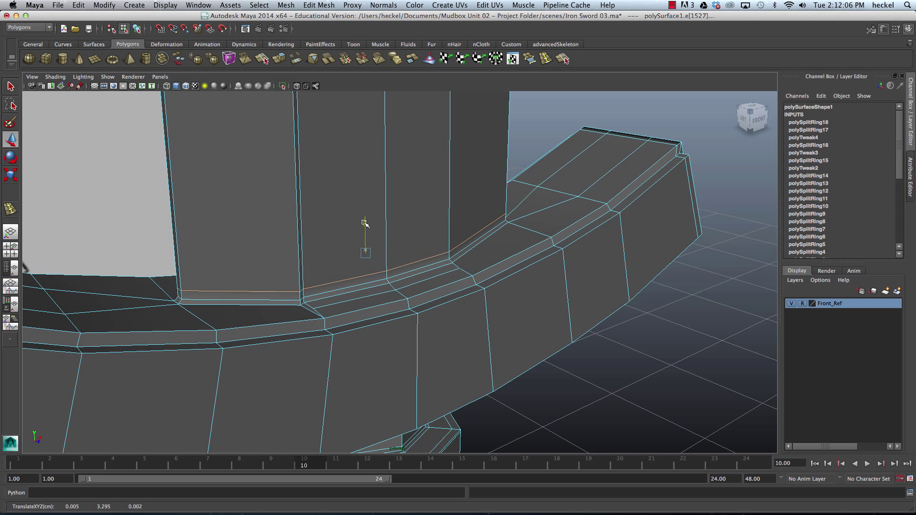
{"action": "scroll", "coordinate": [377, 229], "scroll_direction": "down", "scroll_amount": 3}
- Return to whole-object selection, clear it, and orbit around the smoothed hilt to inspect it
{"action": "key", "text": "w"}
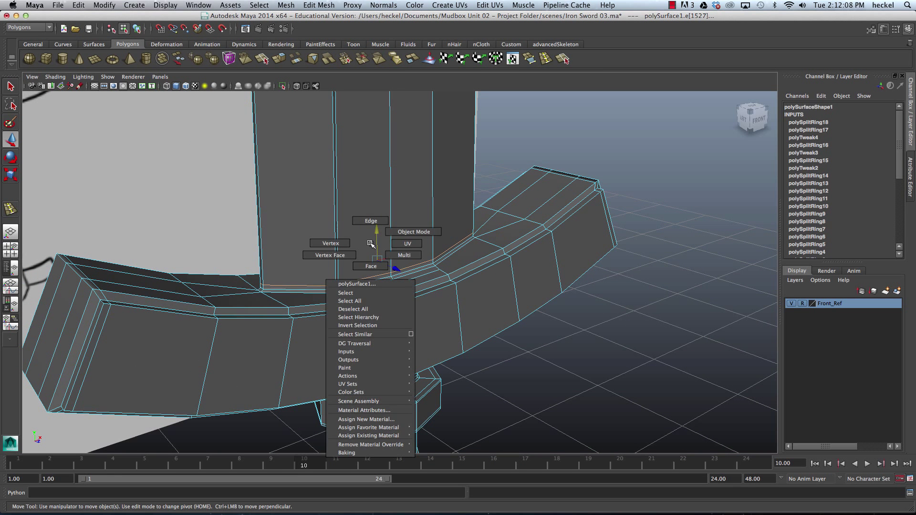
{"action": "right_click_drag", "start_coordinate": [370, 243], "coordinate": [411, 232]}
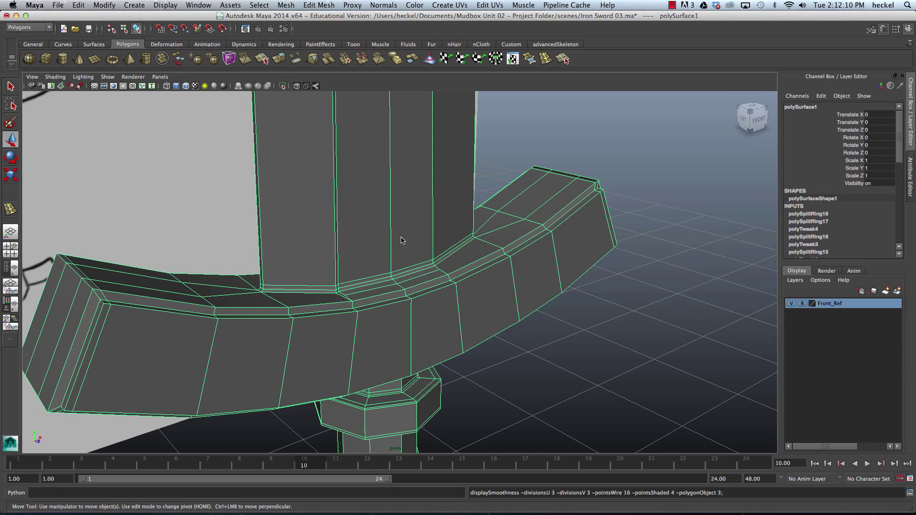
{"action": "mouse_move", "coordinate": [401, 240]}
{"action": "left_mouse_down", "text": "alt"}
{"action": "mouse_move", "coordinate": [487, 239]}
{"action": "mouse_move", "coordinate": [388, 239]}
{"action": "left_mouse_up", "text": "alt"}
{"action": "left_click", "coordinate": [503, 381]}
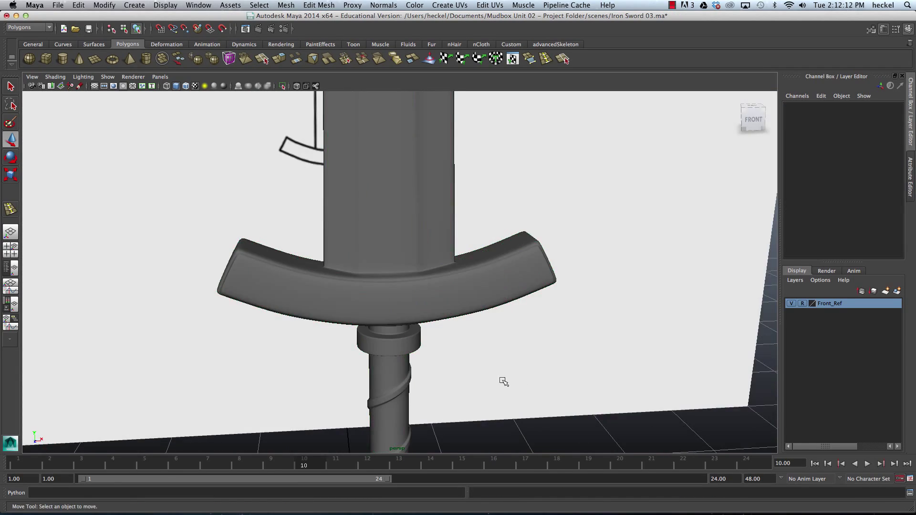
{"action": "left_click_drag", "start_coordinate": [503, 382], "coordinate": [414, 358], "text": "alt"}
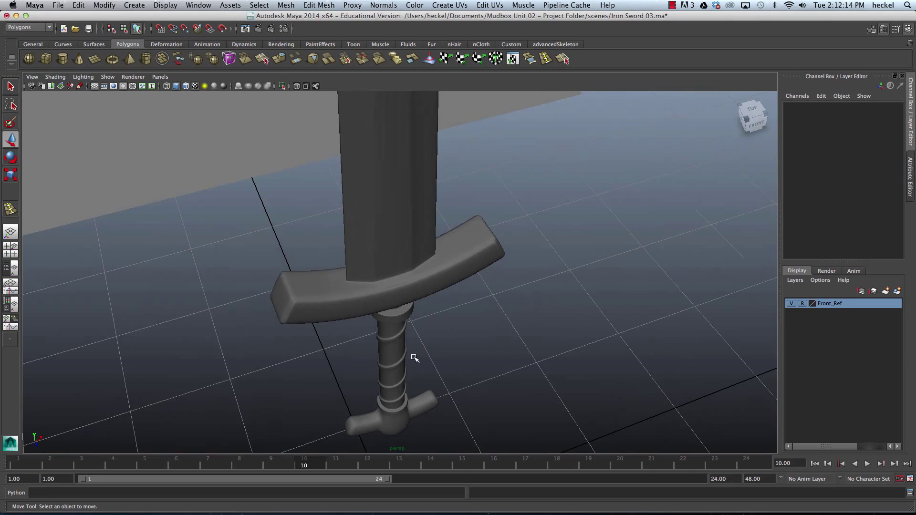
{"action": "left_click_drag", "start_coordinate": [380, 288], "coordinate": [378, 164], "text": "alt"}
{"action": "right_click_drag", "start_coordinate": [378, 163], "coordinate": [416, 329], "text": "alt"}
- Select the sword, return it to faceted display, and frame the pommel up close
{"action": "left_click", "coordinate": [342, 281]}
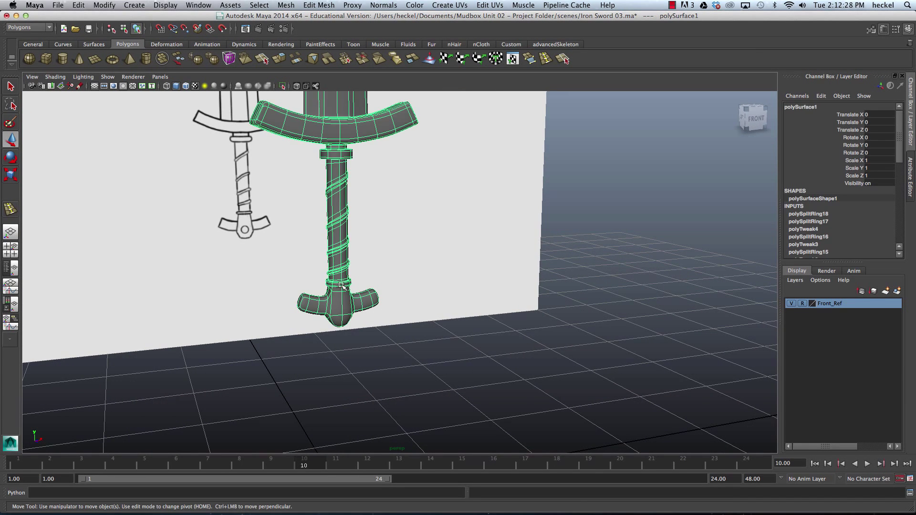
{"action": "key", "text": "1"}
{"action": "right_click_drag", "start_coordinate": [262, 296], "coordinate": [407, 305], "text": "alt"}
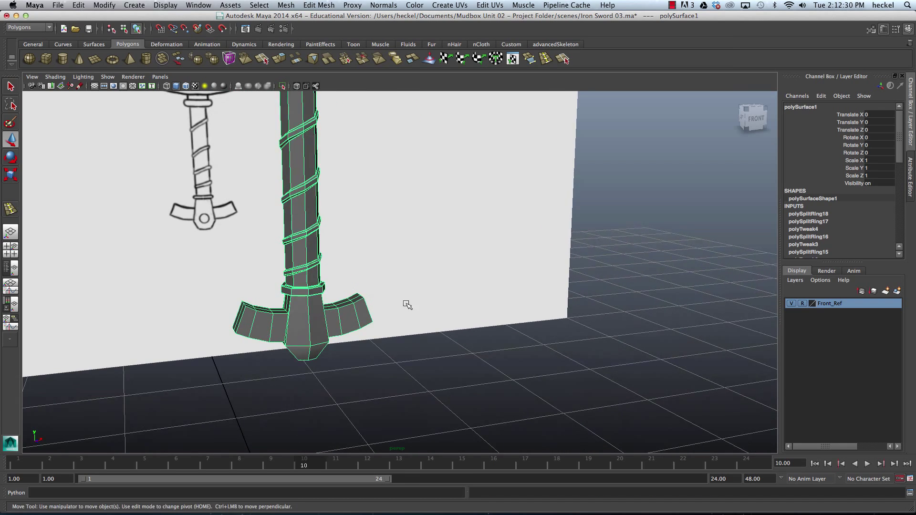
{"action": "middle_click_drag", "start_coordinate": [237, 320], "coordinate": [280, 321], "text": "alt"}
{"action": "right_click_drag", "start_coordinate": [280, 321], "coordinate": [298, 317], "text": "alt"}
{"action": "left_click_drag", "start_coordinate": [298, 317], "coordinate": [312, 322], "text": "alt"}
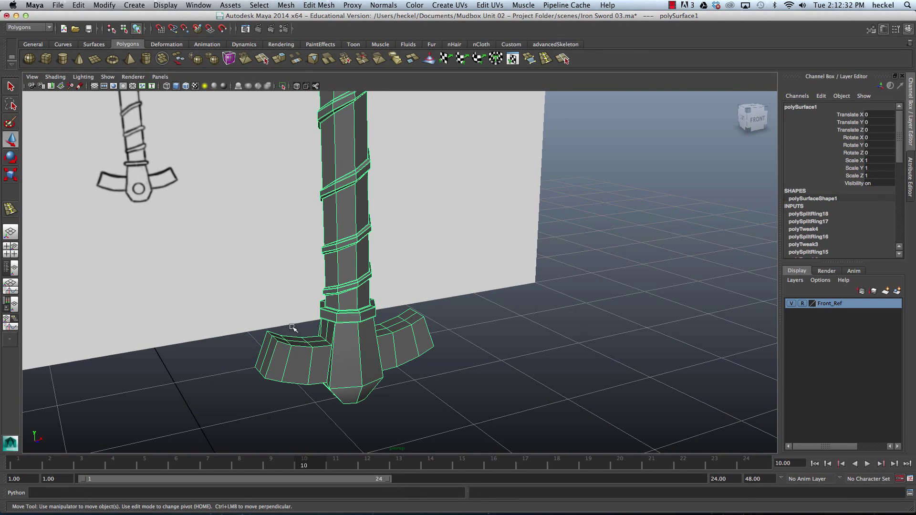
- Insert edge loops across the T-shaped pommel and its arms, undoing misplaced ones
{"action": "left_click", "coordinate": [317, 6]}
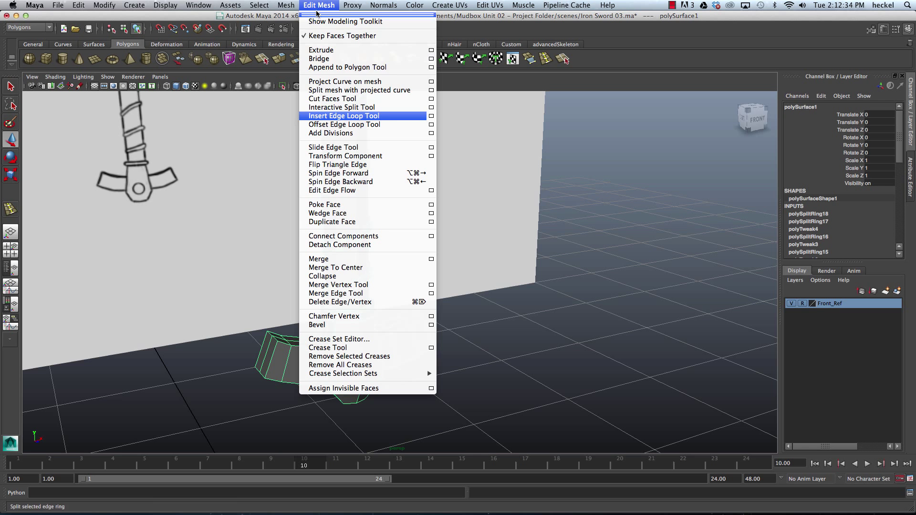
{"action": "left_click", "coordinate": [355, 115]}
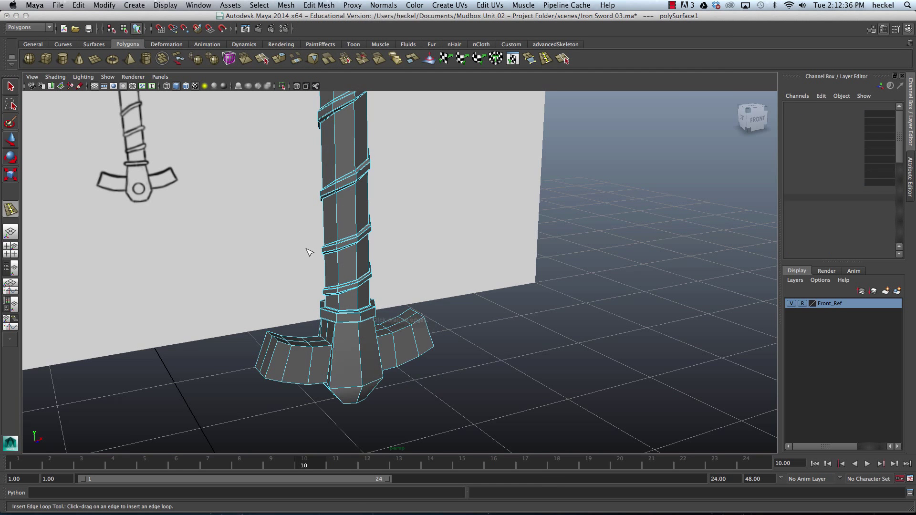
{"action": "left_click", "coordinate": [241, 367]}
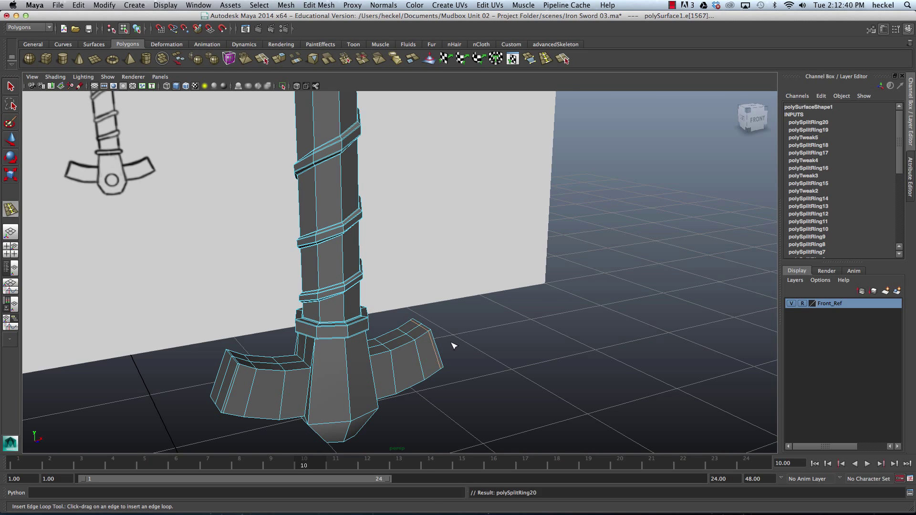
{"action": "left_click_drag", "start_coordinate": [453, 345], "coordinate": [288, 352], "text": "alt"}
{"action": "left_click", "coordinate": [299, 332]}
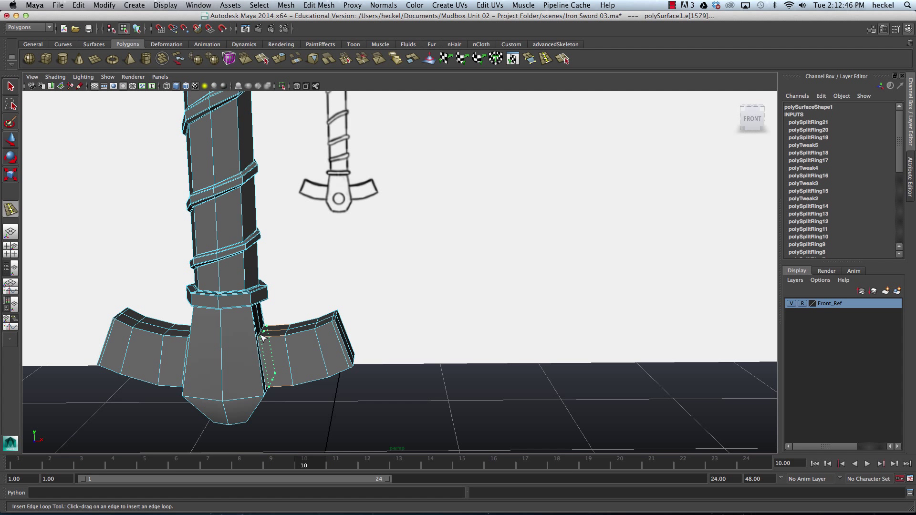
{"action": "left_click_drag", "start_coordinate": [261, 337], "coordinate": [282, 276], "text": "alt"}
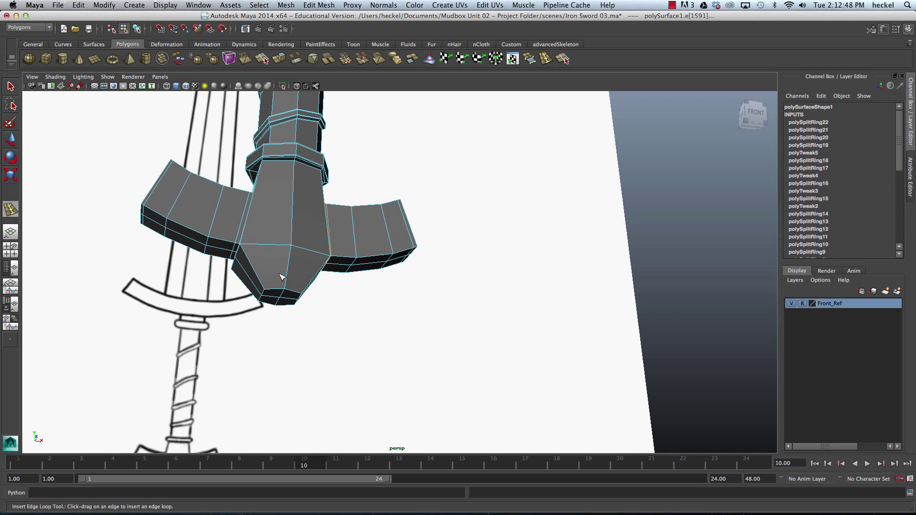
{"action": "left_click", "coordinate": [285, 283]}
{"action": "key", "text": "super+z"}
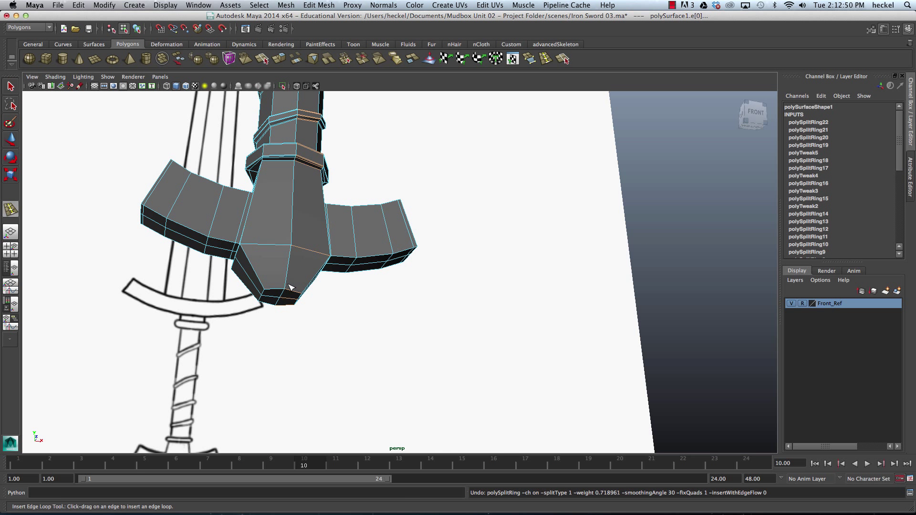
{"action": "right_click_drag", "start_coordinate": [288, 285], "coordinate": [352, 300], "text": "alt"}
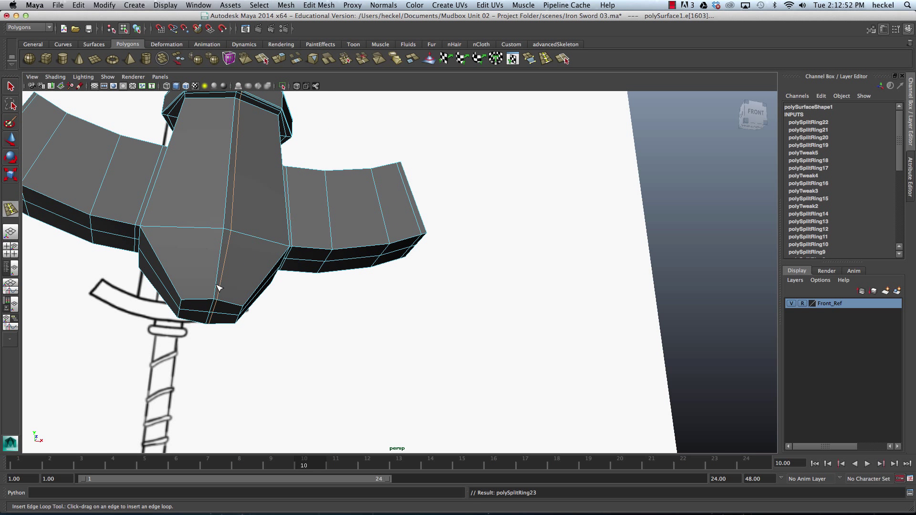
{"action": "key", "text": "z"}
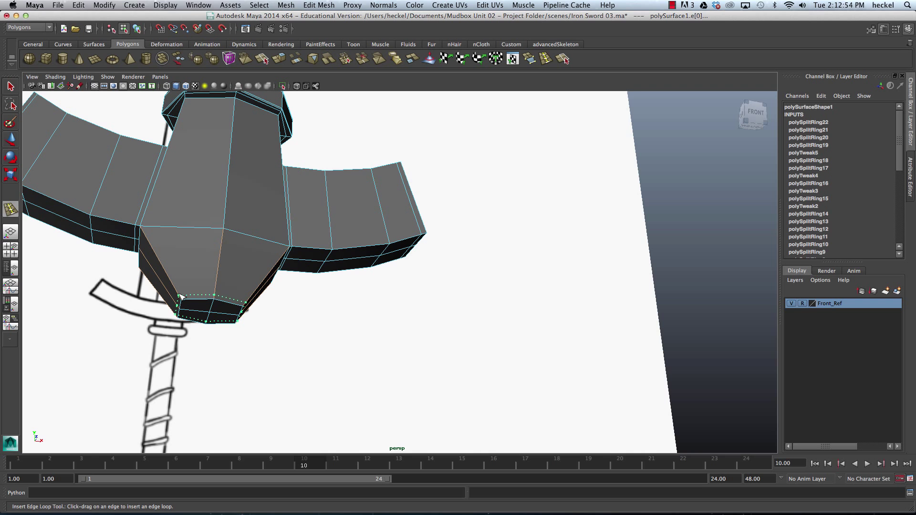
{"action": "left_click_drag", "start_coordinate": [181, 299], "coordinate": [181, 298]}
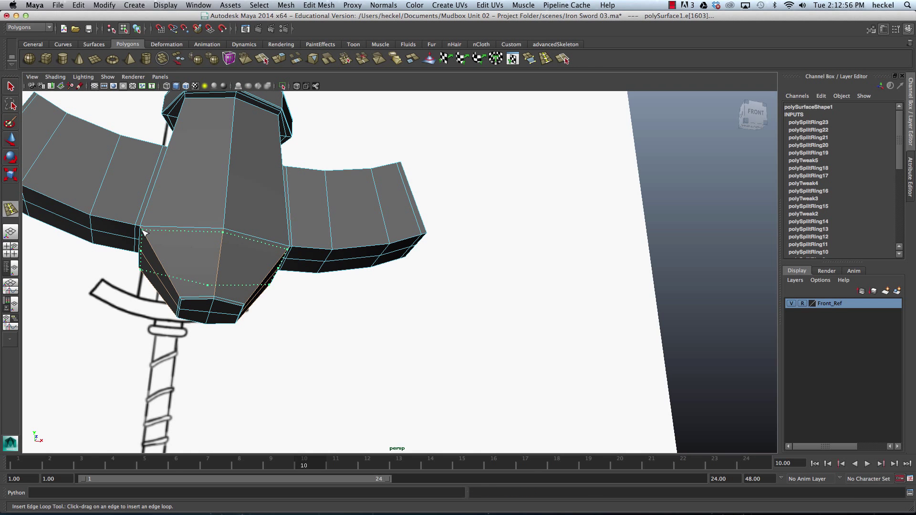
{"action": "left_click_drag", "start_coordinate": [142, 231], "coordinate": [269, 287], "text": "alt"}
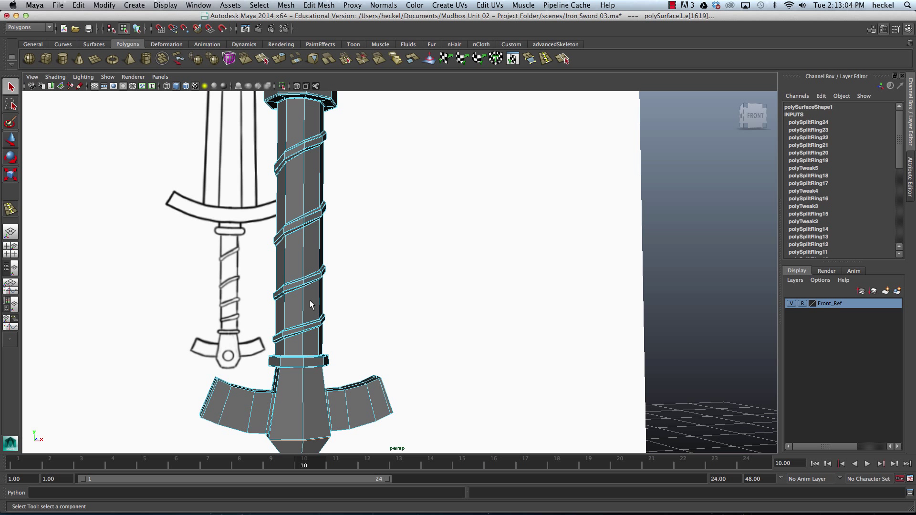
- Switch to Object Mode, preview the sword smoothed, and inspect the pommel from several angles
{"action": "right_click", "coordinate": [299, 253]}
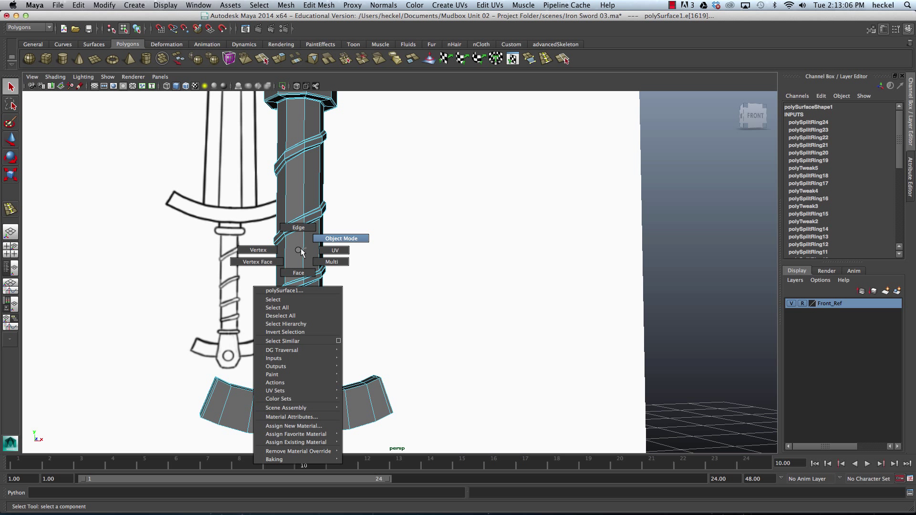
{"action": "left_click", "coordinate": [334, 238]}
{"action": "middle_click_drag", "start_coordinate": [308, 253], "coordinate": [329, 272], "text": "alt"}
{"action": "key", "text": "3"}
{"action": "left_click_drag", "start_coordinate": [374, 275], "coordinate": [405, 335], "text": "alt"}
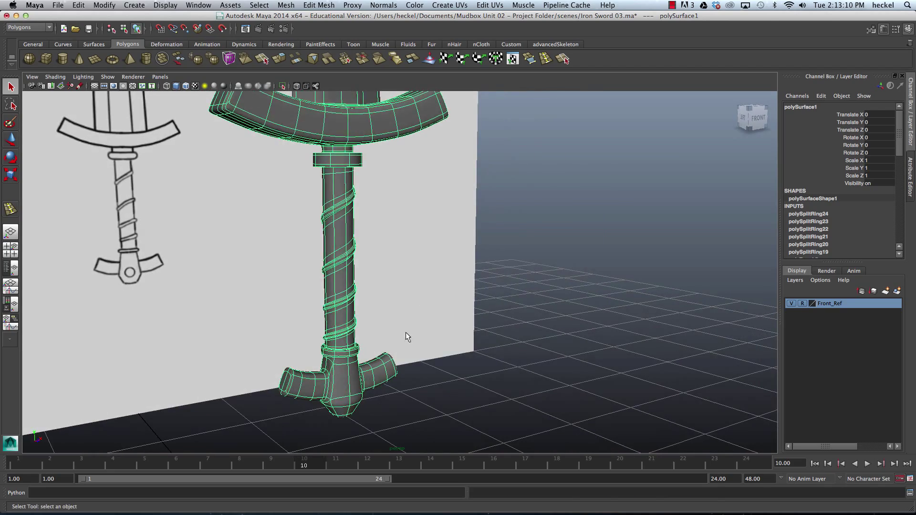
{"action": "left_click", "coordinate": [432, 372]}
{"action": "left_click_drag", "start_coordinate": [432, 372], "coordinate": [464, 364], "text": "alt"}
{"action": "middle_click_drag", "start_coordinate": [464, 364], "coordinate": [330, 279], "text": "alt"}
{"action": "right_click_drag", "start_coordinate": [330, 279], "coordinate": [438, 353], "text": "alt"}
{"action": "middle_click_drag", "start_coordinate": [441, 365], "coordinate": [420, 260], "text": "alt"}
{"action": "right_click_drag", "start_coordinate": [205, 273], "coordinate": [338, 289], "text": "alt"}
{"action": "middle_click_drag", "start_coordinate": [337, 289], "coordinate": [370, 273], "text": "alt"}
{"action": "left_click_drag", "start_coordinate": [371, 278], "coordinate": [364, 305], "text": "alt"}
- Reselect the sword, set it back to faceted display, and frame the pommel
{"action": "left_click", "coordinate": [347, 302]}
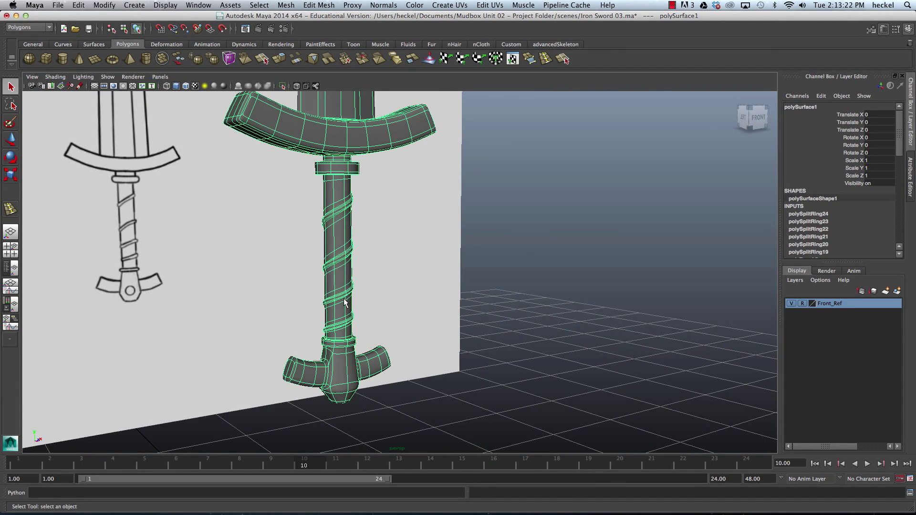
{"action": "key", "text": "1"}
{"action": "right_click_drag", "start_coordinate": [250, 319], "coordinate": [311, 368], "text": "alt"}
{"action": "middle_click_drag", "start_coordinate": [240, 362], "coordinate": [254, 303], "text": "alt"}
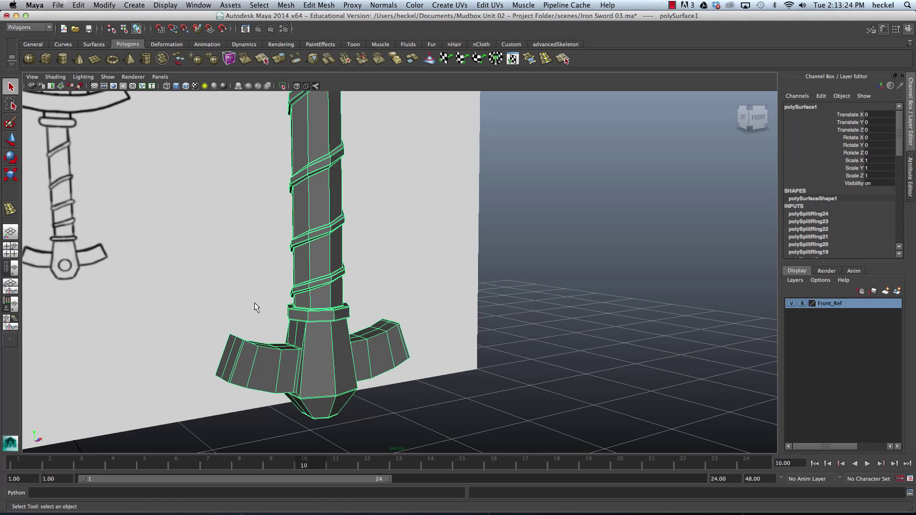
- Insert two edge loops around the pommel's lower arms
{"action": "left_click", "coordinate": [329, 5]}
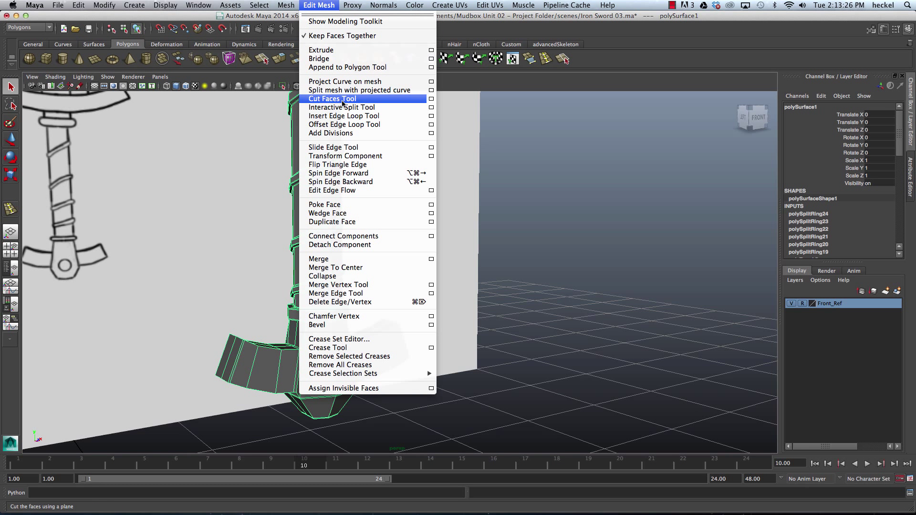
{"action": "left_click", "coordinate": [343, 116]}
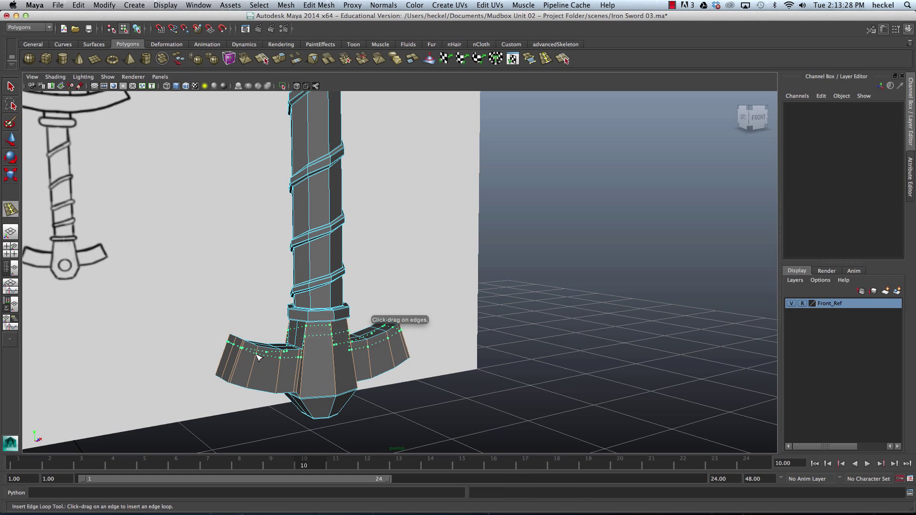
{"action": "left_click_drag", "start_coordinate": [261, 352], "coordinate": [262, 354]}
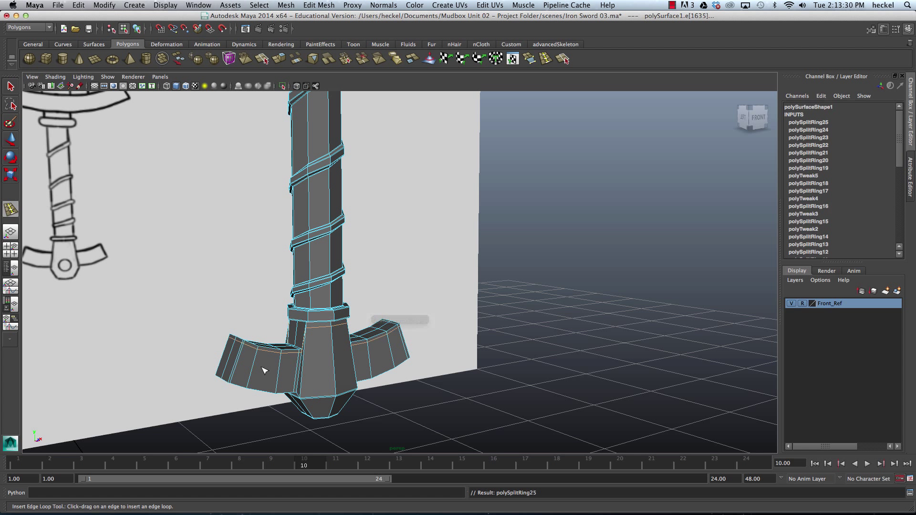
{"action": "left_click_drag", "start_coordinate": [251, 389], "coordinate": [253, 388]}
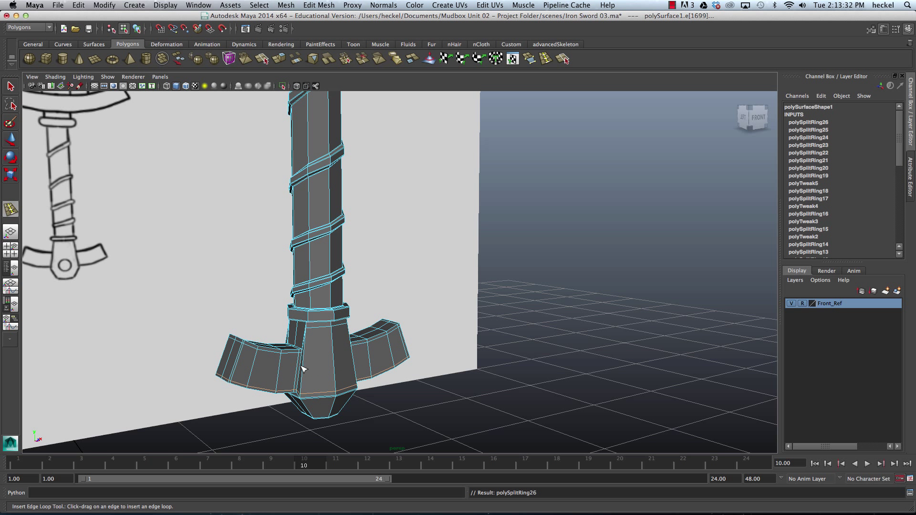
- Return to Object Mode, preview the sword smoothed, and orbit around it
{"action": "right_click_drag", "start_coordinate": [326, 298], "coordinate": [326, 347]}
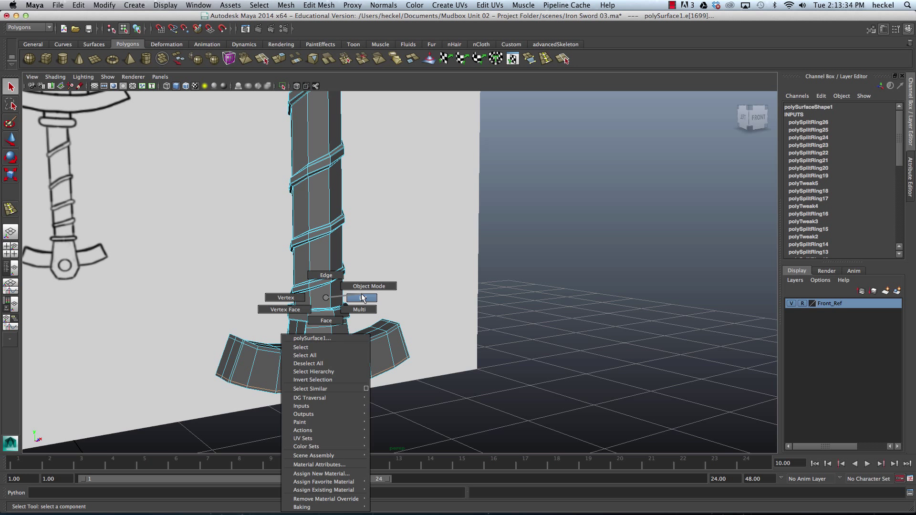
{"action": "right_click_drag", "start_coordinate": [363, 298], "coordinate": [356, 289]}
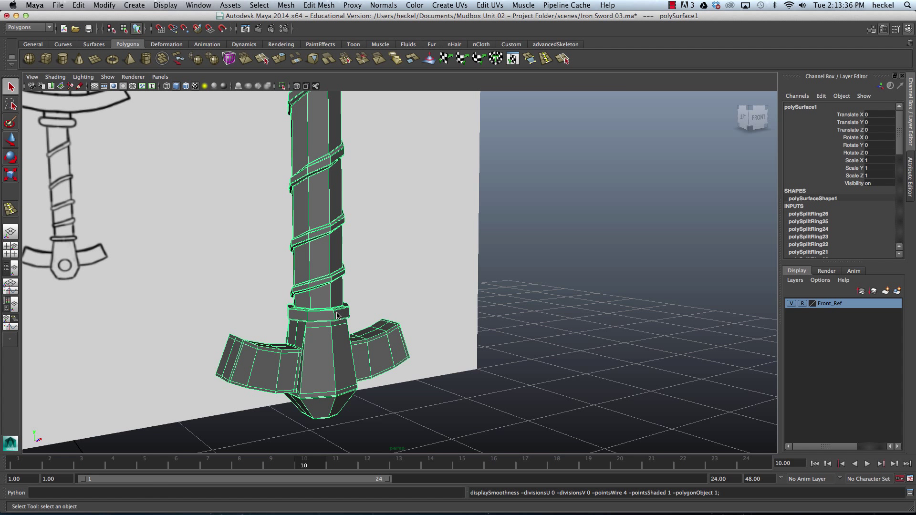
{"action": "key", "text": "3"}
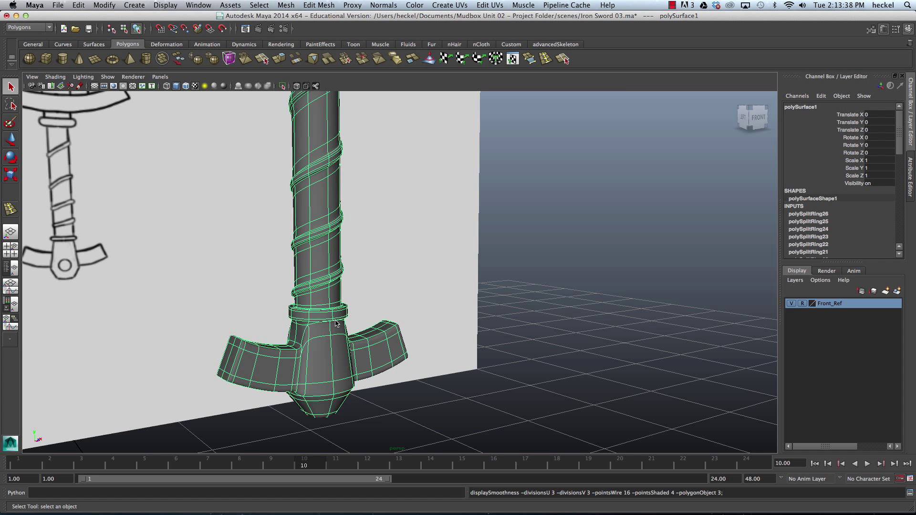
{"action": "left_click", "coordinate": [452, 403]}
{"action": "left_click_drag", "start_coordinate": [383, 388], "coordinate": [343, 346], "text": "alt"}
{"action": "right_click_drag", "start_coordinate": [343, 345], "coordinate": [439, 336], "text": "alt"}
- Select the sword and frame the junction of the blade and curved crossguard from a low angle
{"action": "middle_click_drag", "start_coordinate": [393, 341], "coordinate": [414, 258], "text": "alt"}
{"action": "left_click", "coordinate": [360, 288]}
{"action": "right_click_drag", "start_coordinate": [318, 289], "coordinate": [392, 318], "text": "alt"}
{"action": "left_click_drag", "start_coordinate": [372, 315], "coordinate": [384, 316], "text": "alt"}
{"action": "right_click_drag", "start_coordinate": [374, 313], "coordinate": [384, 327], "text": "alt"}
{"action": "middle_click_drag", "start_coordinate": [398, 331], "coordinate": [372, 289], "text": "alt"}
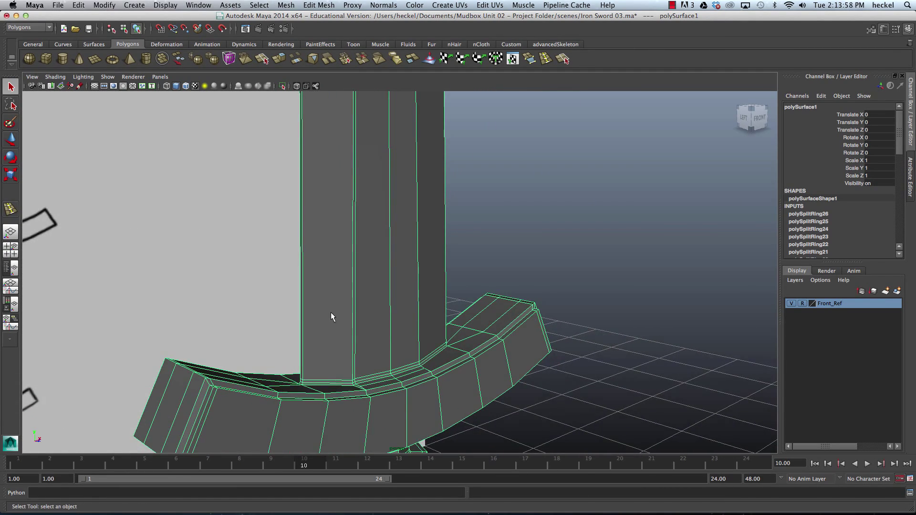
{"action": "left_click_drag", "start_coordinate": [372, 390], "coordinate": [306, 310], "text": "alt"}
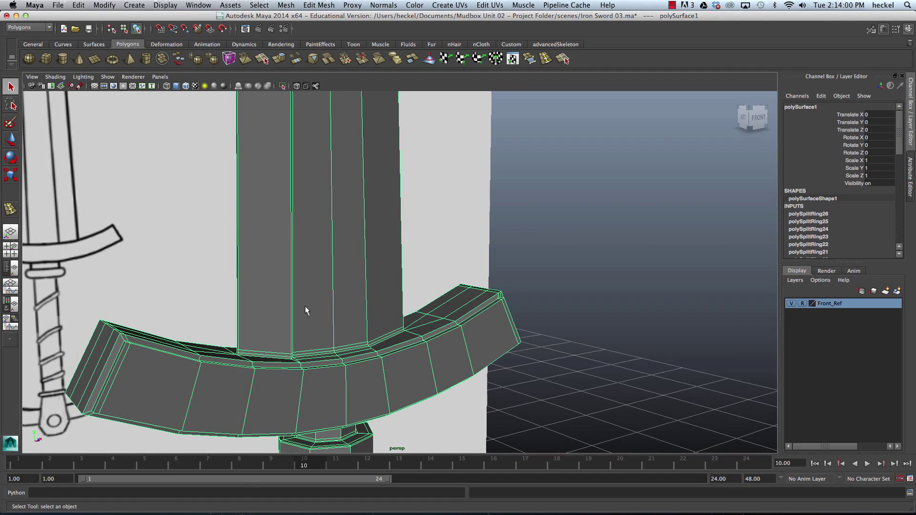
{"action": "left_click_drag", "start_coordinate": [291, 279], "coordinate": [363, 315], "text": "alt"}
{"action": "left_click_drag", "start_coordinate": [390, 271], "coordinate": [411, 281], "text": "alt"}
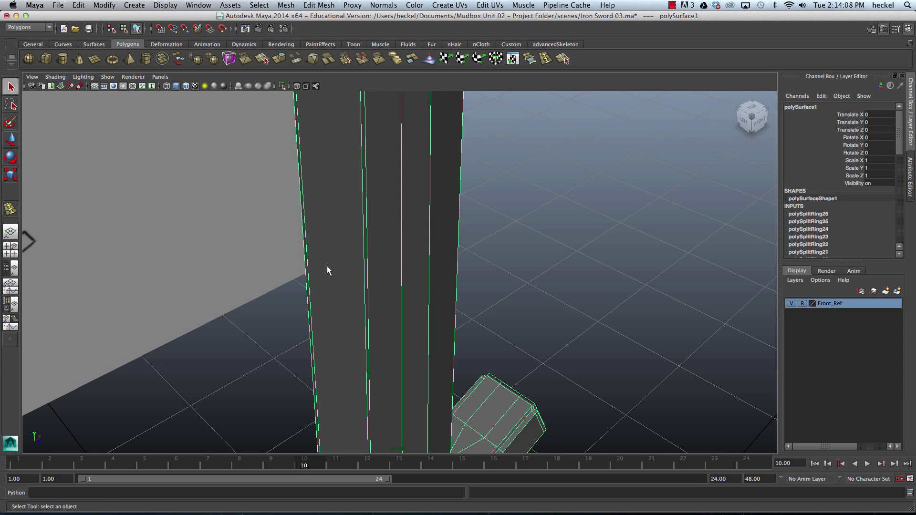
- Insert an edge loop along the crossguard where it meets the blade
{"action": "left_click", "coordinate": [314, 6]}
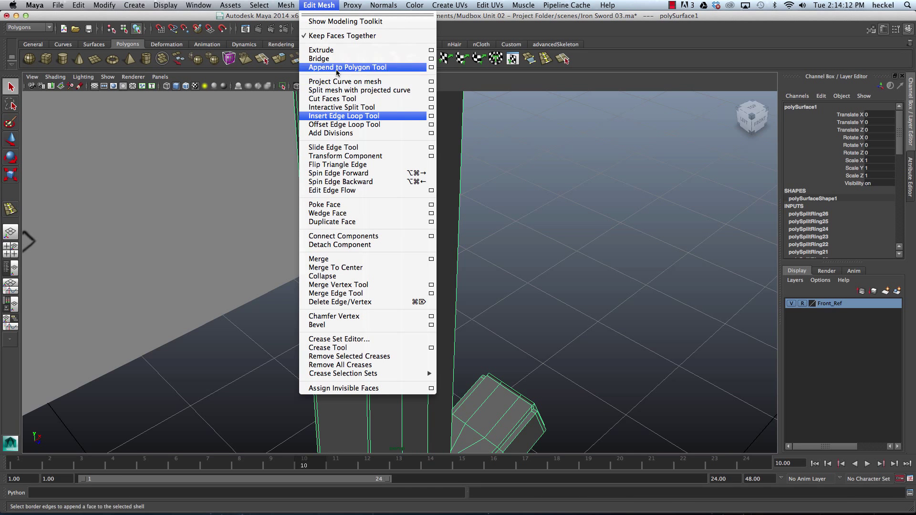
{"action": "left_click", "coordinate": [343, 116]}
{"action": "mouse_move", "coordinate": [382, 213]}
{"action": "left_mouse_down", "text": "alt"}
{"action": "mouse_move", "coordinate": [380, 190]}
{"action": "mouse_move", "coordinate": [369, 209]}
{"action": "left_mouse_up", "text": "alt"}
{"action": "right_click_drag", "start_coordinate": [340, 312], "coordinate": [372, 360], "text": "alt"}
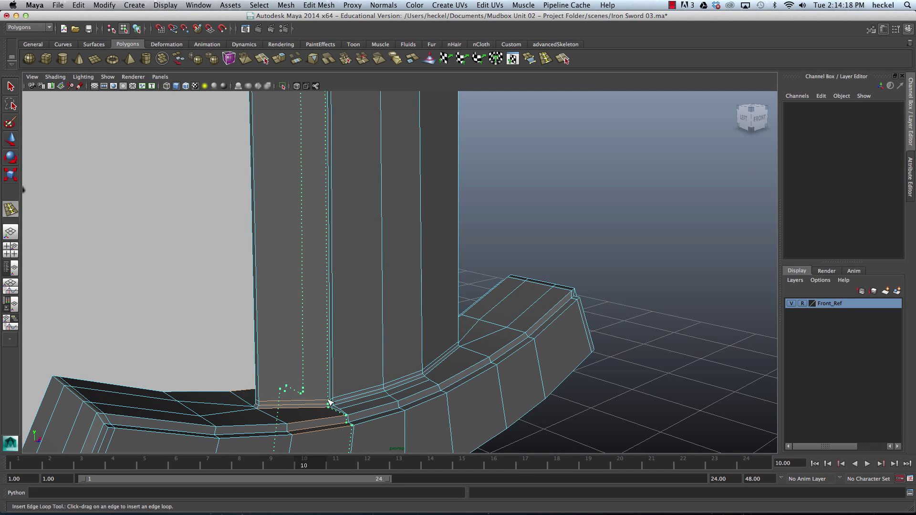
{"action": "left_click_drag", "start_coordinate": [400, 359], "coordinate": [363, 352], "text": "alt"}
{"action": "middle_click_drag", "start_coordinate": [363, 352], "coordinate": [404, 294], "text": "alt"}
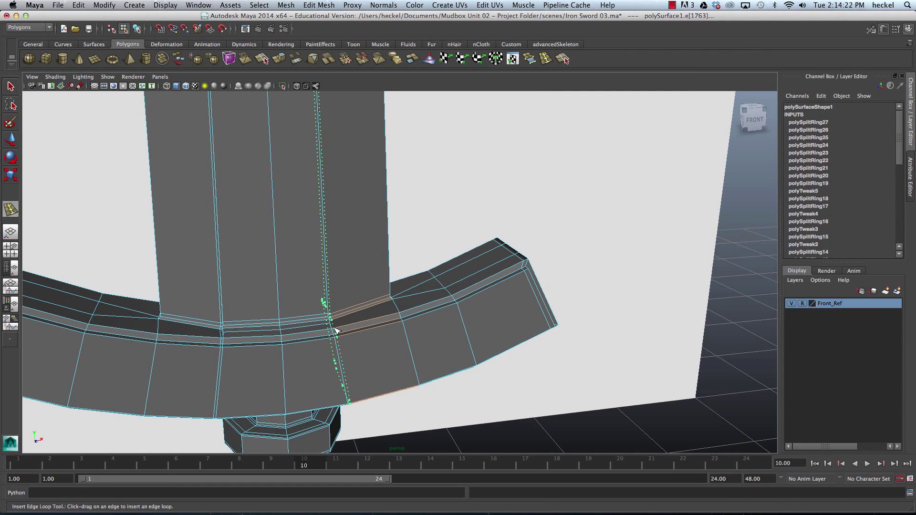
{"action": "mouse_move", "coordinate": [407, 306]}
{"action": "right_mouse_down", "text": "alt"}
{"action": "mouse_move", "coordinate": [329, 271]}
{"action": "mouse_move", "coordinate": [374, 234]}
{"action": "right_mouse_up", "text": "alt"}
- Preview the whole sword smoothed and orbit around it beside the drawing
{"action": "left_click", "coordinate": [361, 244]}
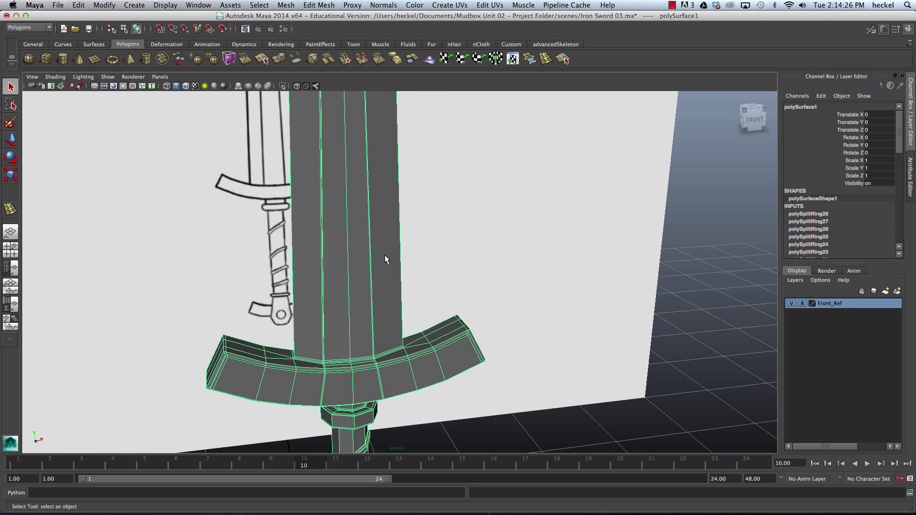
{"action": "key", "text": "3"}
{"action": "left_click", "coordinate": [465, 250]}
{"action": "left_click_drag", "start_coordinate": [306, 258], "coordinate": [593, 266], "text": "alt"}
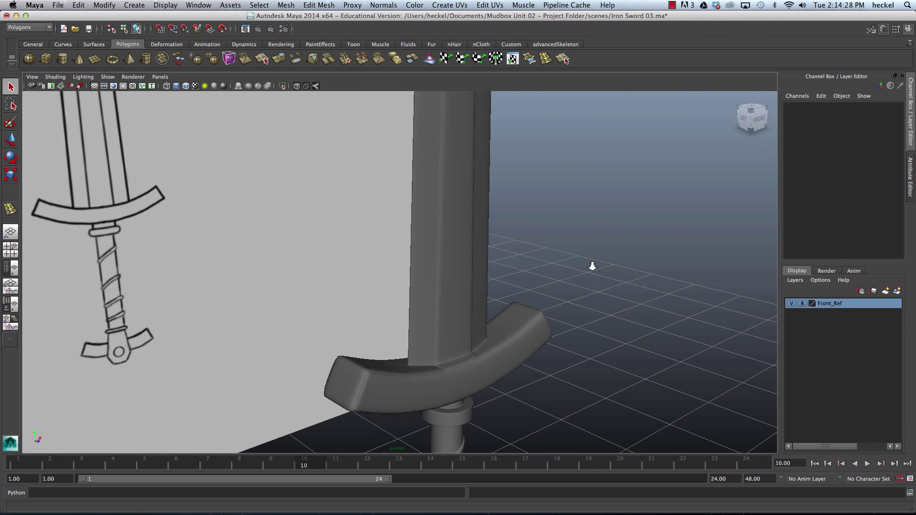
{"action": "right_click_drag", "start_coordinate": [593, 265], "coordinate": [520, 220], "text": "alt"}
{"action": "middle_click_drag", "start_coordinate": [521, 220], "coordinate": [497, 270], "text": "alt"}
{"action": "left_click_drag", "start_coordinate": [515, 268], "coordinate": [432, 267], "text": "alt"}
{"action": "right_click_drag", "start_coordinate": [431, 267], "coordinate": [391, 234], "text": "alt"}
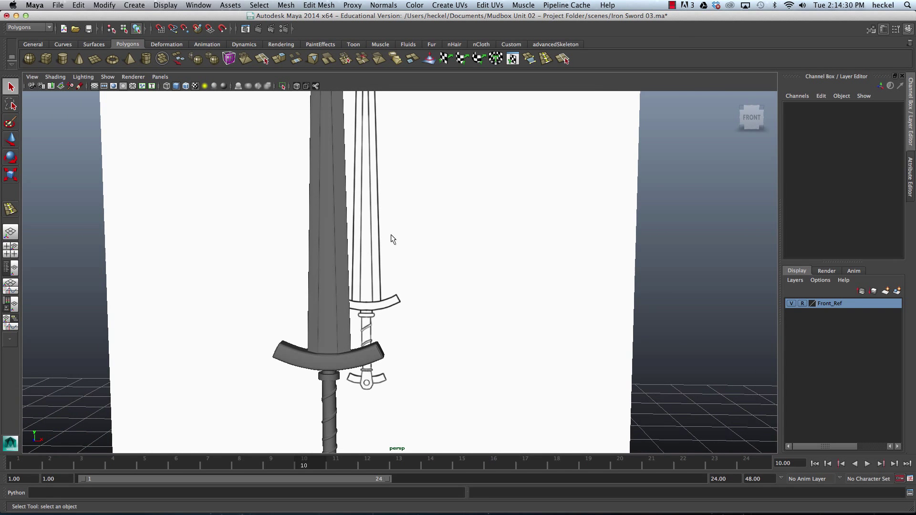
{"action": "middle_click_drag", "start_coordinate": [391, 234], "coordinate": [405, 348], "text": "alt"}
{"action": "right_click_drag", "start_coordinate": [405, 349], "coordinate": [402, 279], "text": "alt"}
{"action": "middle_click_drag", "start_coordinate": [401, 249], "coordinate": [399, 292], "text": "alt"}
{"action": "mouse_move", "coordinate": [384, 289]}
{"action": "left_mouse_down", "text": "alt"}
{"action": "mouse_move", "coordinate": [424, 297]}
{"action": "mouse_move", "coordinate": [403, 180]}
{"action": "mouse_move", "coordinate": [472, 243]}
{"action": "mouse_move", "coordinate": [366, 241]}
{"action": "mouse_move", "coordinate": [405, 227]}
{"action": "mouse_move", "coordinate": [433, 232]}
{"action": "mouse_move", "coordinate": [256, 230]}
{"action": "mouse_move", "coordinate": [289, 190]}
{"action": "mouse_move", "coordinate": [376, 200]}
{"action": "mouse_move", "coordinate": [384, 247]}
{"action": "left_mouse_up", "text": "alt"}
- Select the sword and switch to the four-pane top, perspective, front and side layout
{"action": "left_click", "coordinate": [371, 250]}
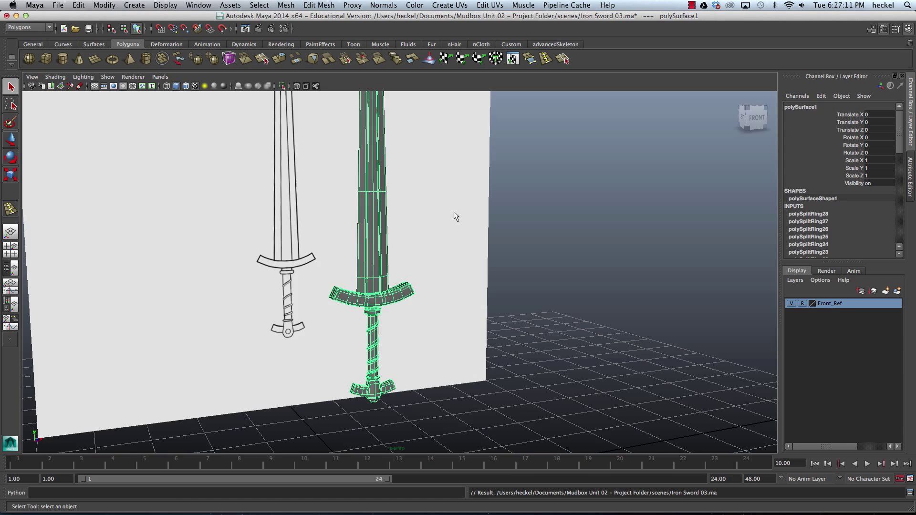
{"action": "left_click_drag", "start_coordinate": [453, 211], "coordinate": [413, 236], "text": "alt"}
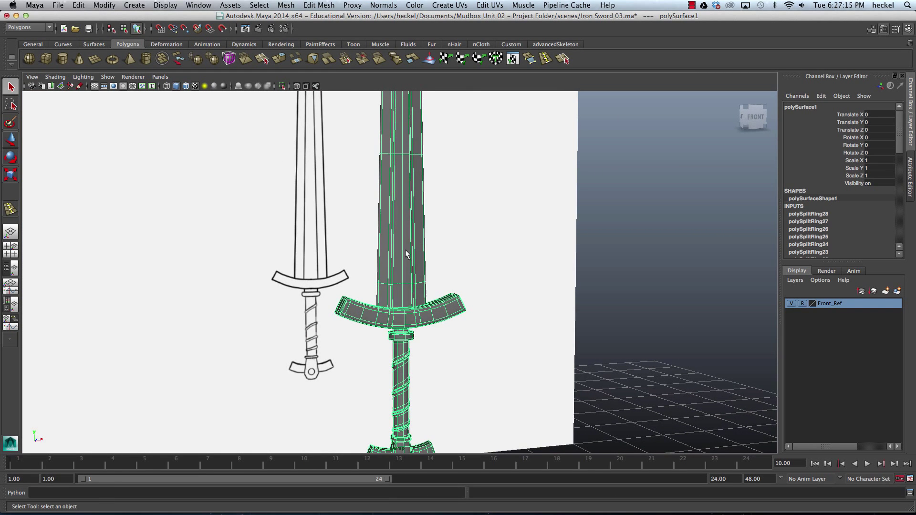
{"action": "mouse_move", "coordinate": [401, 205]}
{"action": "left_mouse_down", "text": "alt"}
{"action": "mouse_move", "coordinate": [432, 171]}
{"action": "mouse_move", "coordinate": [396, 190]}
{"action": "left_mouse_up", "text": "alt"}
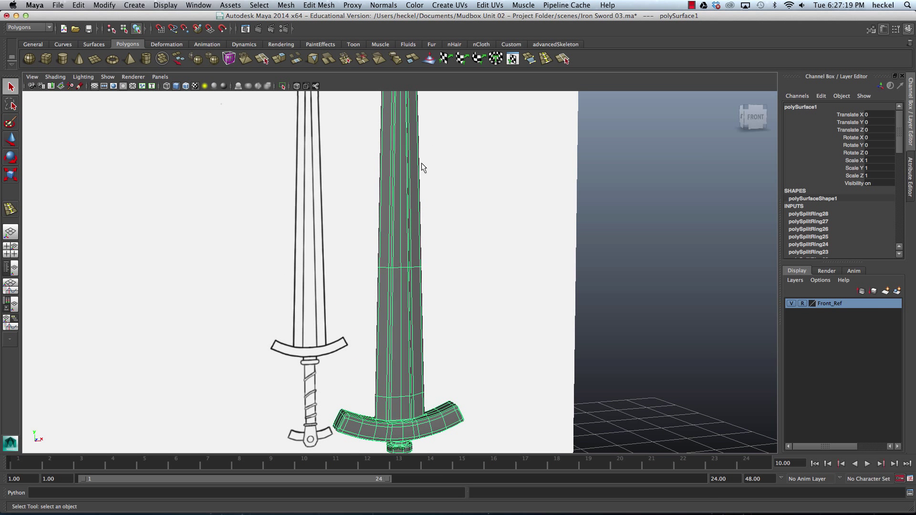
{"action": "key", "text": "space"}
{"action": "key", "text": "space"}
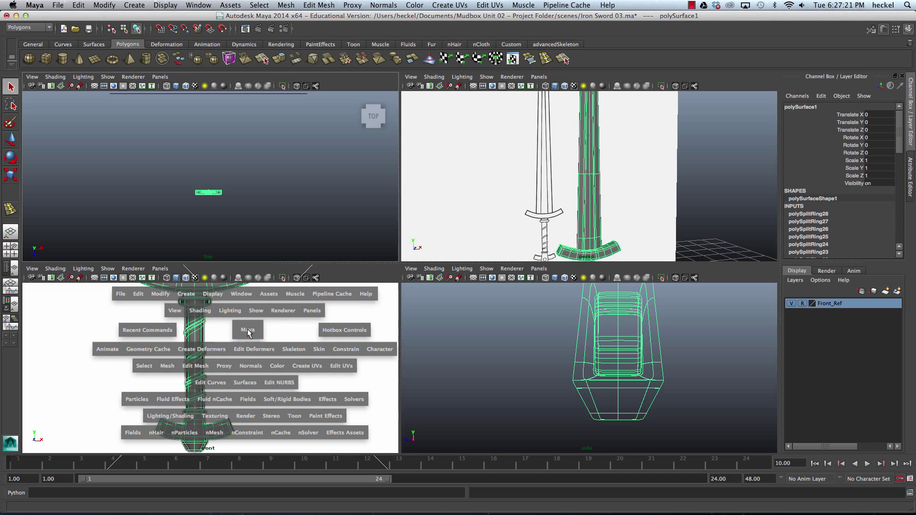
- Maximize the front view and insert the first edge loops across the lower blade
{"action": "right_click_drag", "start_coordinate": [476, 281], "coordinate": [400, 234], "text": "alt"}
{"action": "middle_click_drag", "start_coordinate": [400, 233], "coordinate": [391, 296], "text": "alt"}
{"action": "right_click_drag", "start_coordinate": [405, 286], "coordinate": [508, 250], "text": "alt"}
{"action": "middle_click_drag", "start_coordinate": [453, 197], "coordinate": [451, 234], "text": "alt"}
{"action": "left_click", "coordinate": [319, 6]}
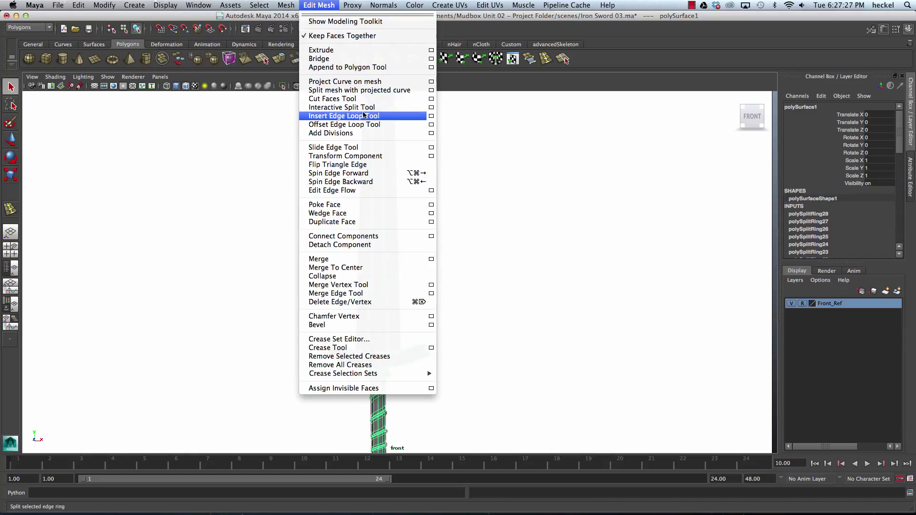
{"action": "left_click", "coordinate": [368, 116]}
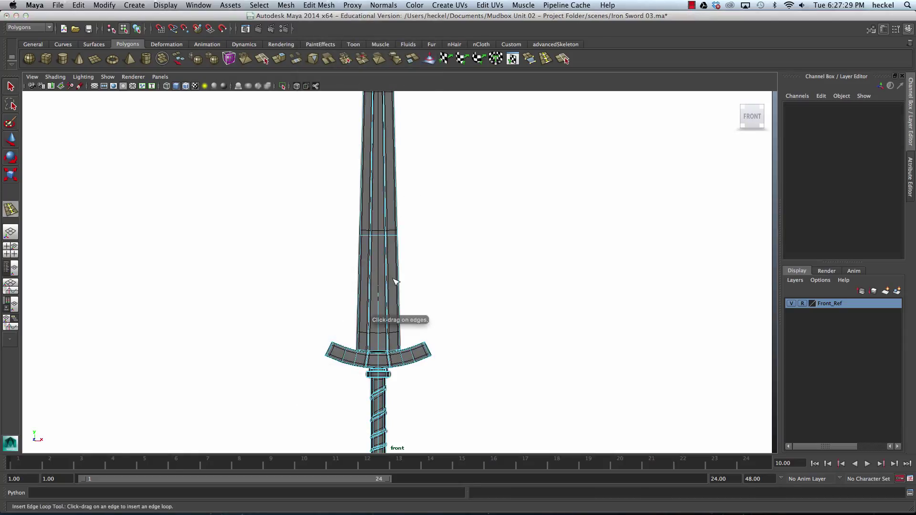
{"action": "left_click", "coordinate": [385, 250]}
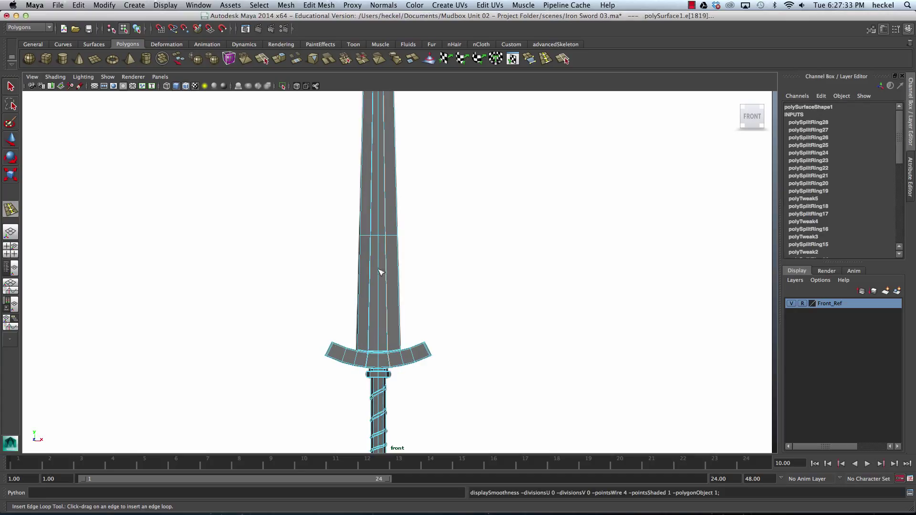
{"action": "left_click_drag", "start_coordinate": [372, 319], "coordinate": [373, 317]}
{"action": "left_click_drag", "start_coordinate": [374, 274], "coordinate": [373, 274]}
{"action": "middle_click_drag", "start_coordinate": [394, 221], "coordinate": [387, 288], "text": "alt"}
- Add more horizontal edge loops along the middle and upper blade
{"action": "left_click_drag", "start_coordinate": [384, 280], "coordinate": [384, 280]}
{"action": "left_click_drag", "start_coordinate": [383, 250], "coordinate": [382, 244]}
{"action": "left_click_drag", "start_coordinate": [382, 202], "coordinate": [381, 205]}
{"action": "middle_click_drag", "start_coordinate": [385, 165], "coordinate": [378, 273], "text": "alt"}
{"action": "right_click_drag", "start_coordinate": [337, 262], "coordinate": [397, 265], "text": "alt"}
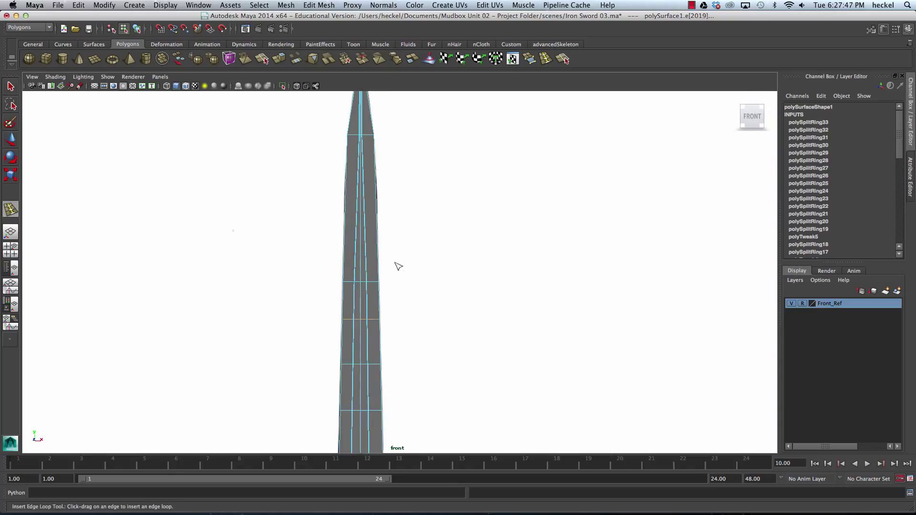
{"action": "left_click_drag", "start_coordinate": [369, 253], "coordinate": [372, 246]}
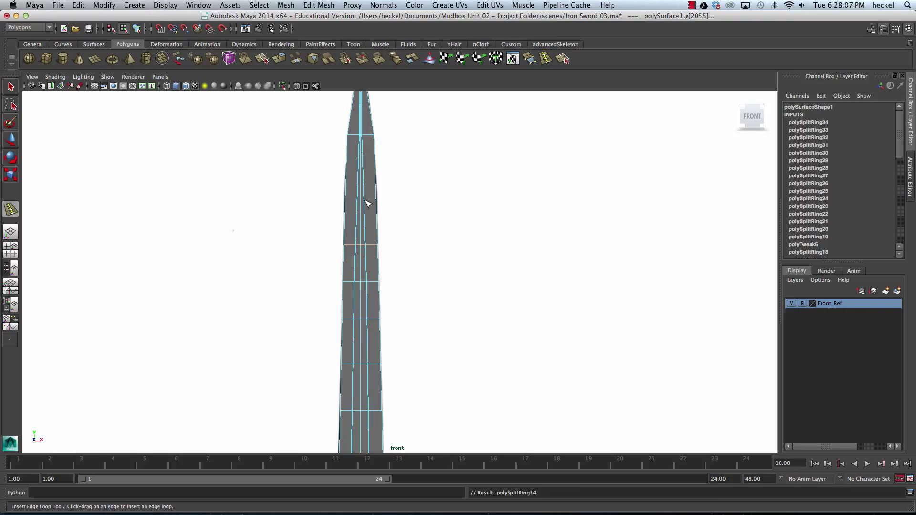
{"action": "left_click_drag", "start_coordinate": [365, 209], "coordinate": [365, 209]}
{"action": "left_click_drag", "start_coordinate": [363, 167], "coordinate": [364, 170]}
- Add a final edge loop near the blade tip, then frame the whole sword
{"action": "middle_click_drag", "start_coordinate": [378, 149], "coordinate": [370, 194], "text": "alt"}
{"action": "key", "text": "y"}
{"action": "left_click_drag", "start_coordinate": [358, 174], "coordinate": [356, 150]}
{"action": "right_click_drag", "start_coordinate": [490, 218], "coordinate": [428, 220], "text": "alt"}
{"action": "middle_click_drag", "start_coordinate": [428, 221], "coordinate": [430, 154], "text": "alt"}
{"action": "right_click_drag", "start_coordinate": [286, 208], "coordinate": [441, 229], "text": "alt"}
{"action": "middle_click_drag", "start_coordinate": [439, 228], "coordinate": [434, 196], "text": "alt"}
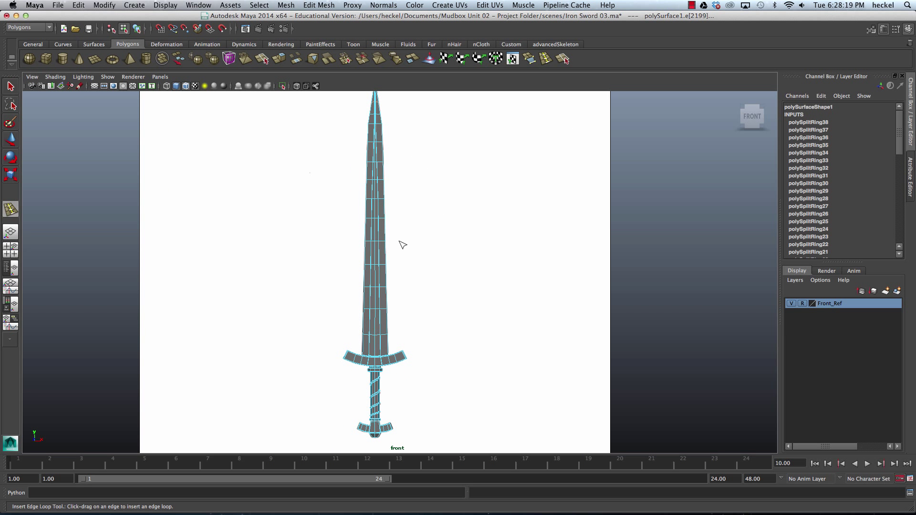
- Exit the edge loop tool to Object Mode, maximize the perspective view, and select the sword
{"action": "key", "text": "q"}
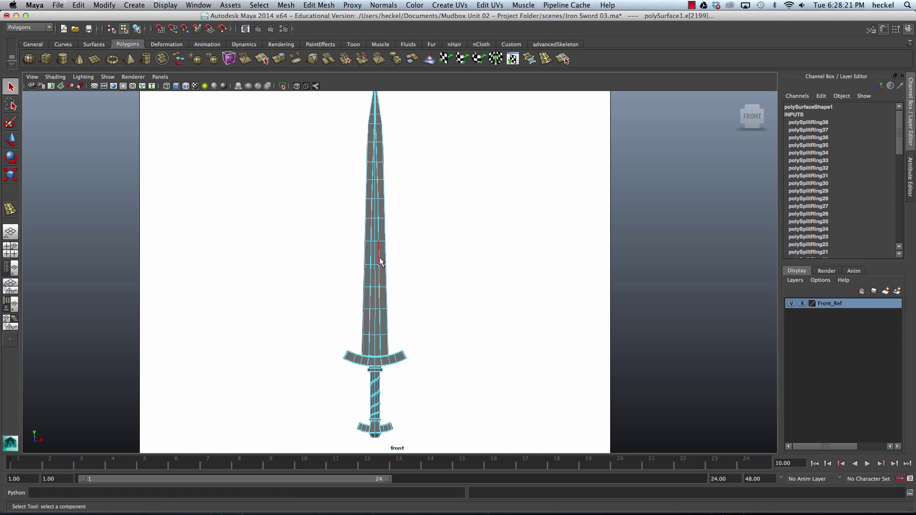
{"action": "right_click_drag", "start_coordinate": [372, 248], "coordinate": [401, 238]}
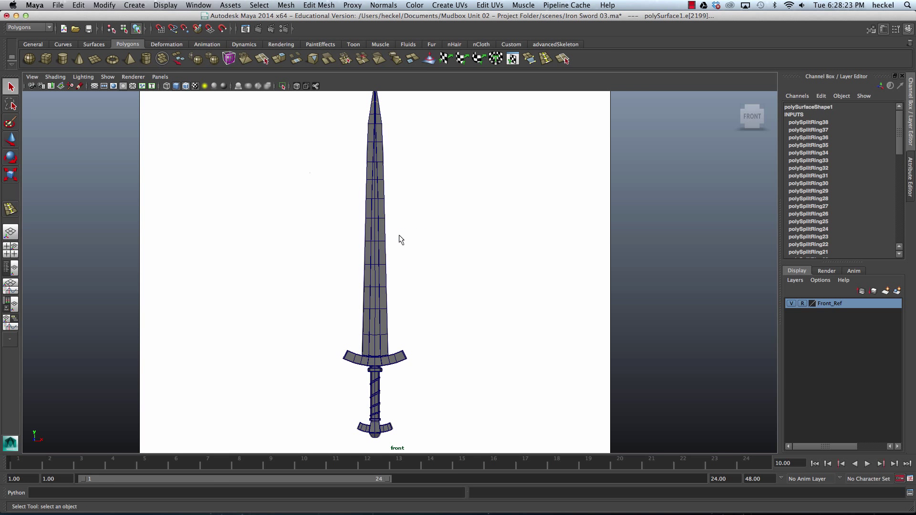
{"action": "key", "text": "space"}
{"action": "key", "text": "space"}
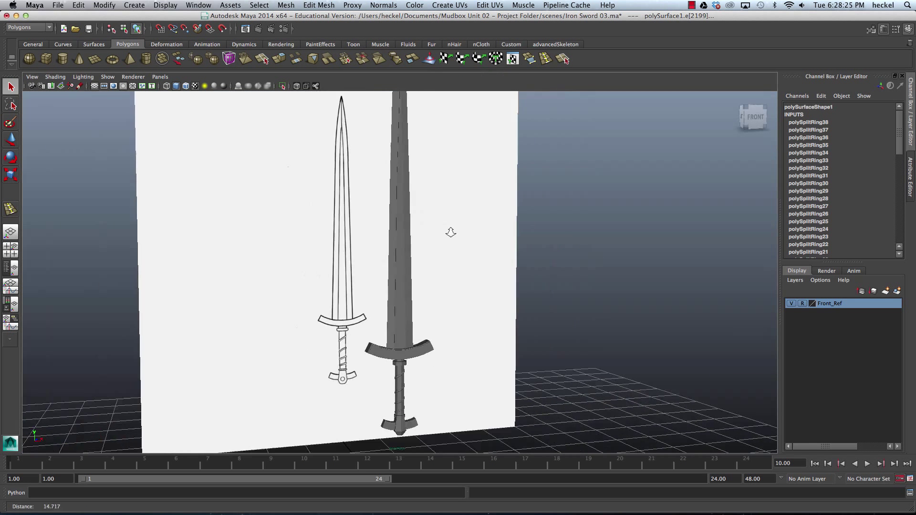
{"action": "left_click_drag", "start_coordinate": [480, 247], "coordinate": [439, 250], "text": "alt"}
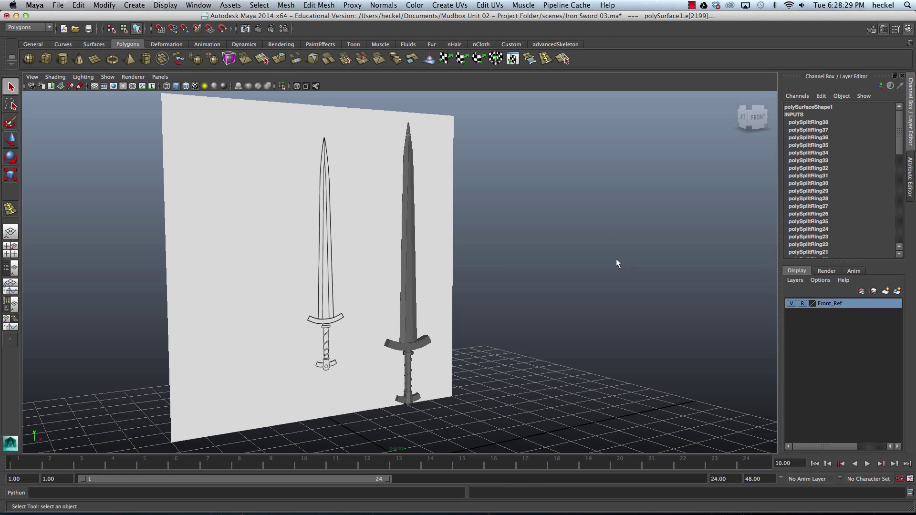
{"action": "left_click", "coordinate": [416, 259]}
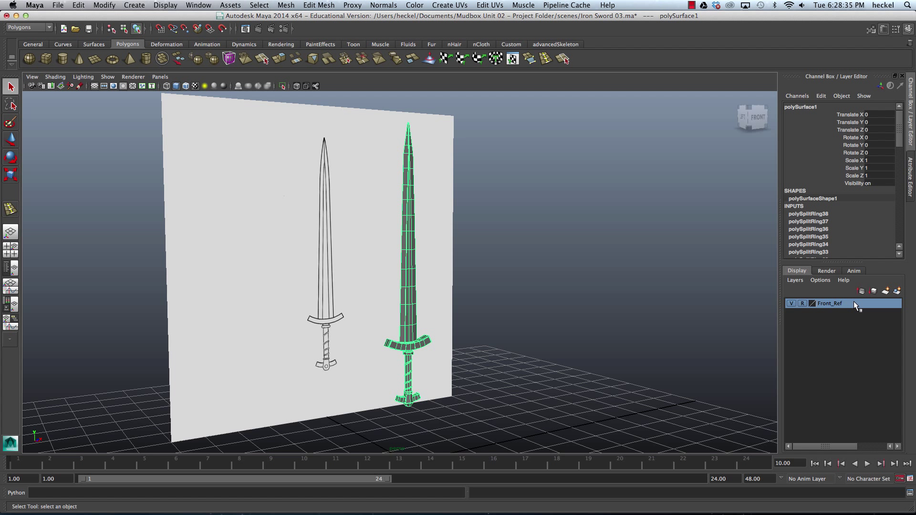
- Hide the Front_Ref layer, scale the sword to 60 on X, Y and Z, and frame it
{"action": "left_click", "coordinate": [790, 303]}
{"action": "left_click_drag", "start_coordinate": [614, 287], "coordinate": [568, 290], "text": "alt"}
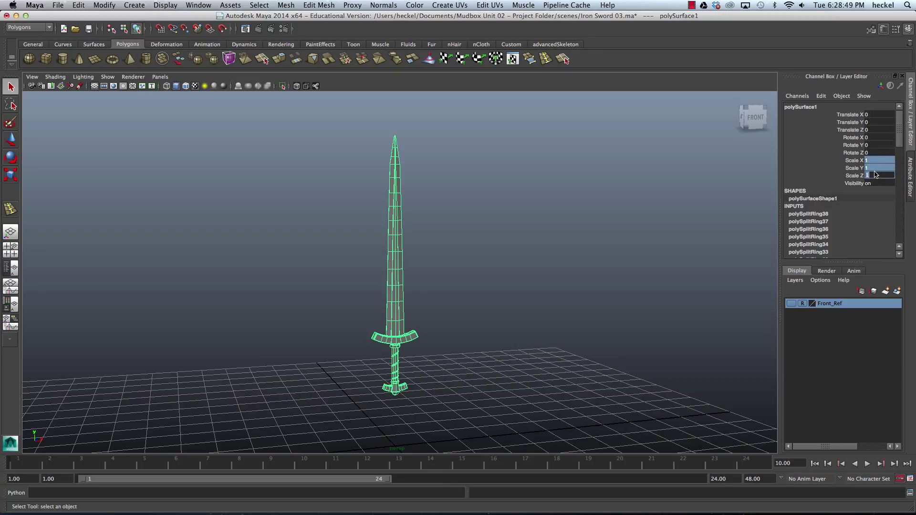
{"action": "key", "text": "Return"}
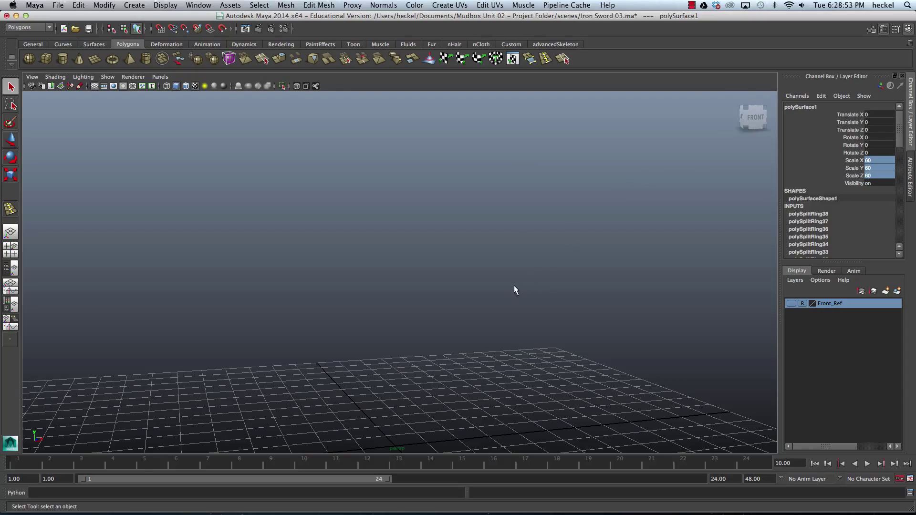
{"action": "key", "text": "f"}
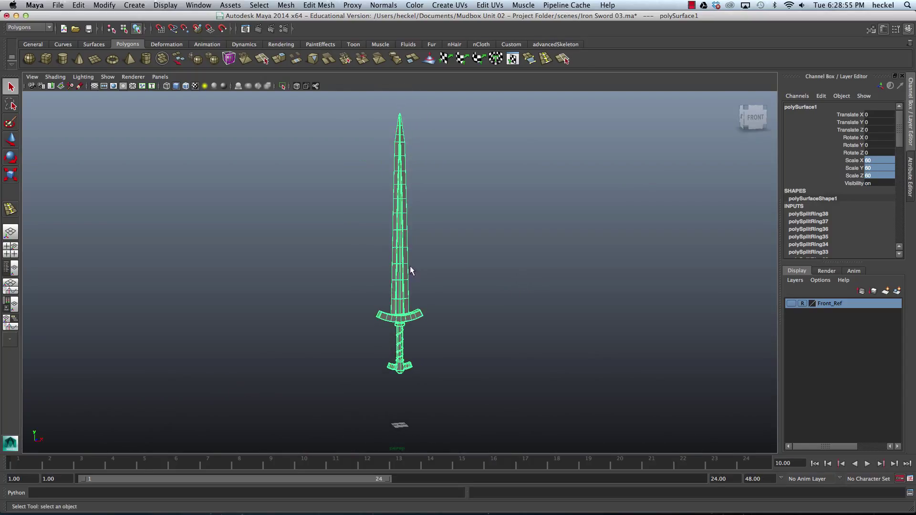
- Center the sword's pivot and move it down to Translate Y -90.346, near the grid
{"action": "key", "text": "w"}
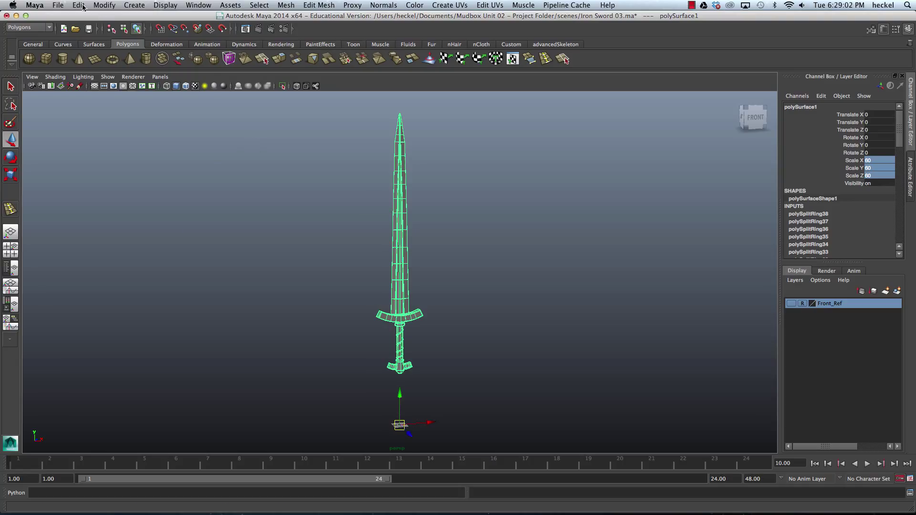
{"action": "left_click", "coordinate": [104, 5]}
{"action": "left_click", "coordinate": [124, 108]}
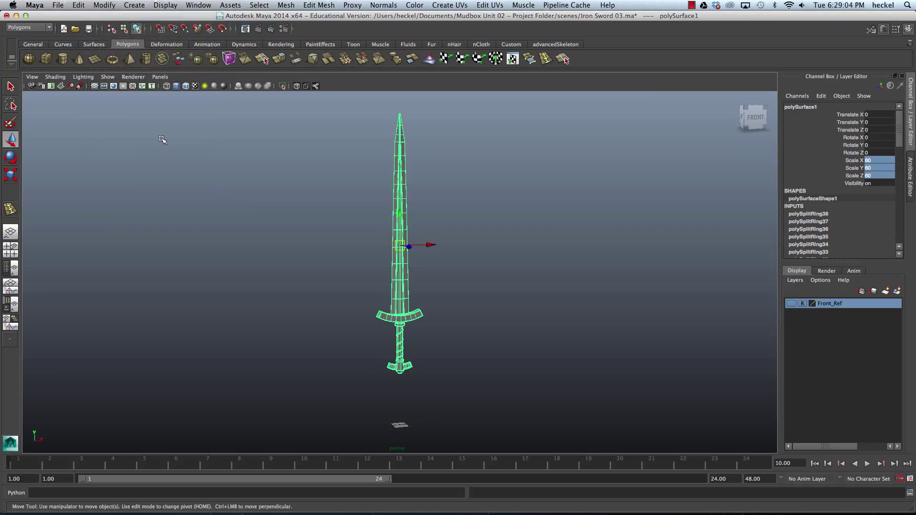
{"action": "left_click_drag", "start_coordinate": [400, 246], "coordinate": [400, 267]}
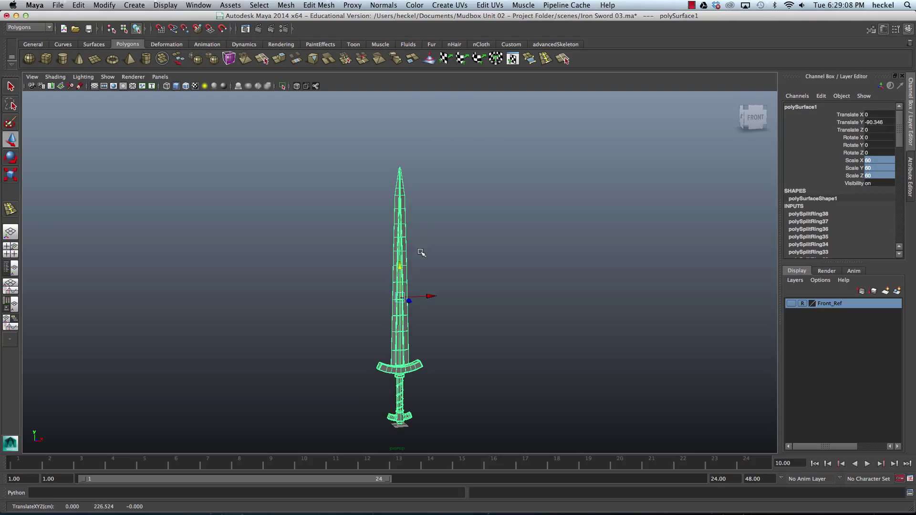
{"action": "left_click_drag", "start_coordinate": [460, 282], "coordinate": [389, 295], "text": "alt"}
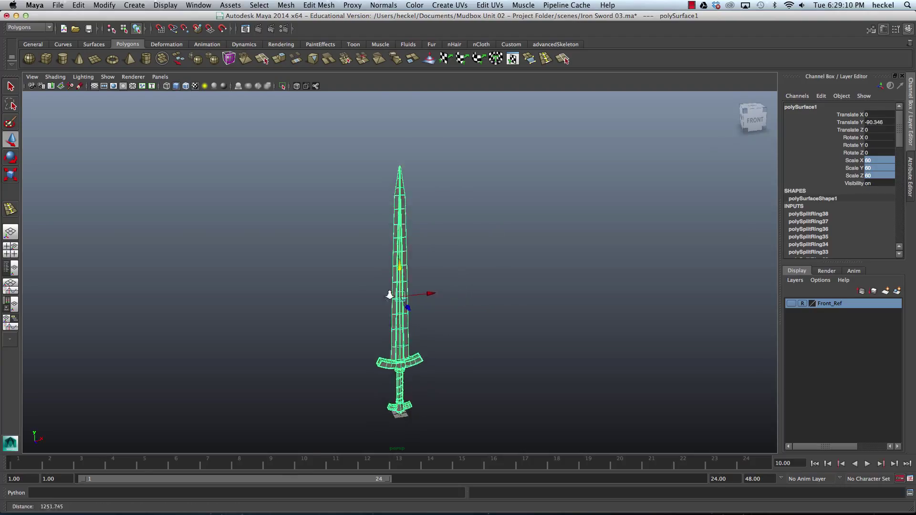
{"action": "right_click_drag", "start_coordinate": [389, 295], "coordinate": [490, 268], "text": "alt"}
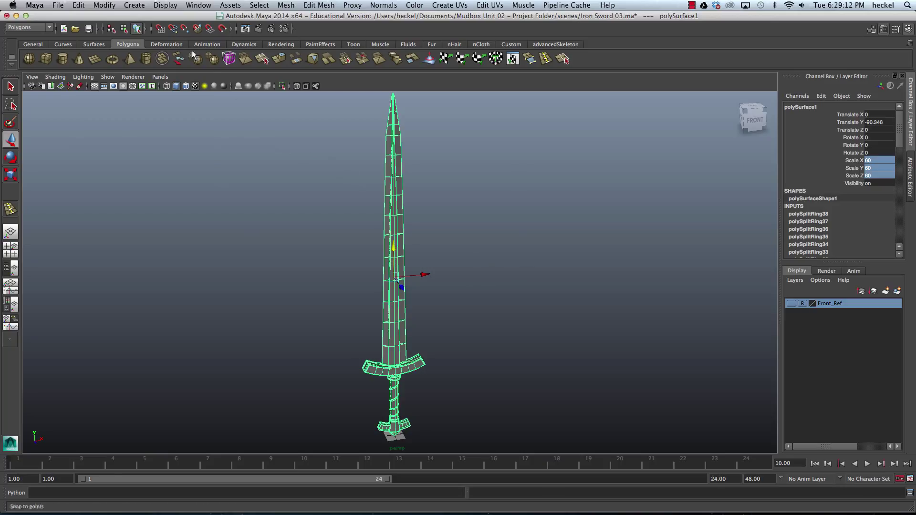
{"action": "left_click", "coordinate": [102, 4]}
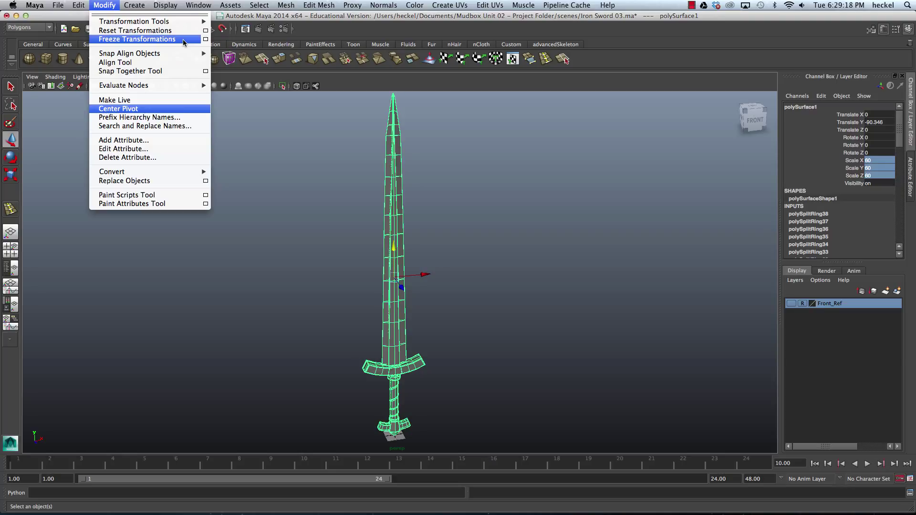
- Freeze the sword's transformations so translate reads 0 and scale 1, then reselect the blade
{"action": "left_click", "coordinate": [183, 39]}
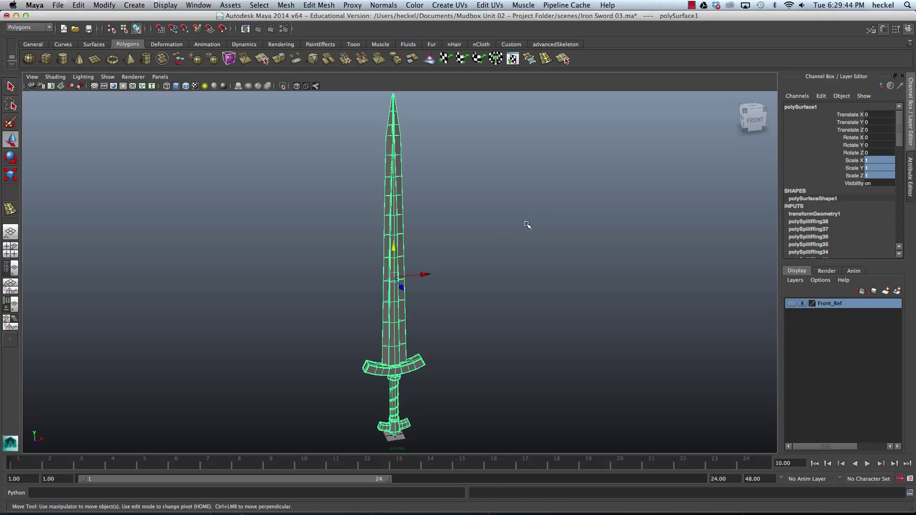
{"action": "left_click", "coordinate": [506, 246]}
{"action": "left_click", "coordinate": [400, 258]}
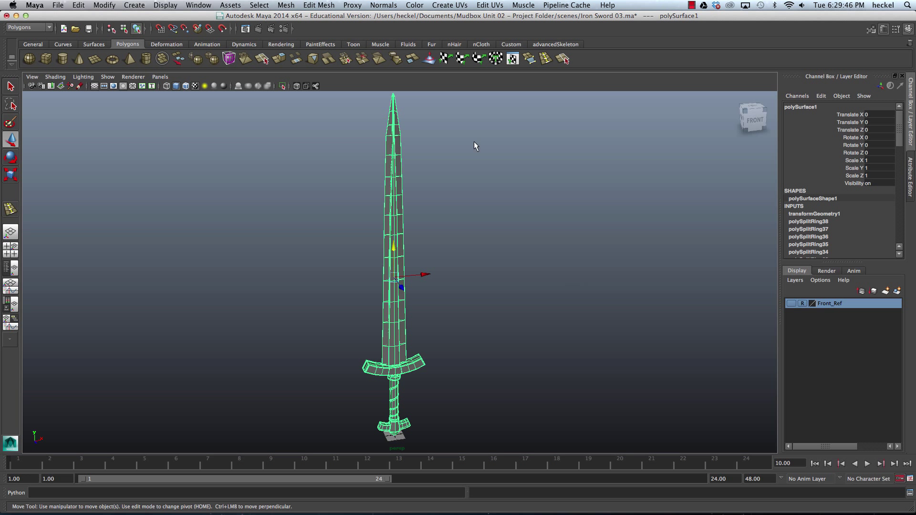
- Save the scene as Iron Sword Export.ma, changing 03 in Iron Sword 03.ma to Export
{"action": "left_click", "coordinate": [57, 6]}
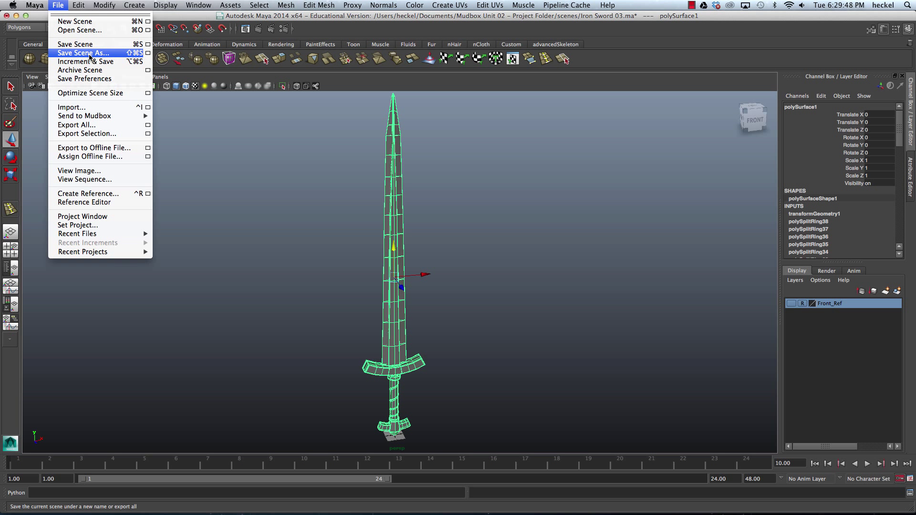
{"action": "left_click", "coordinate": [89, 56]}
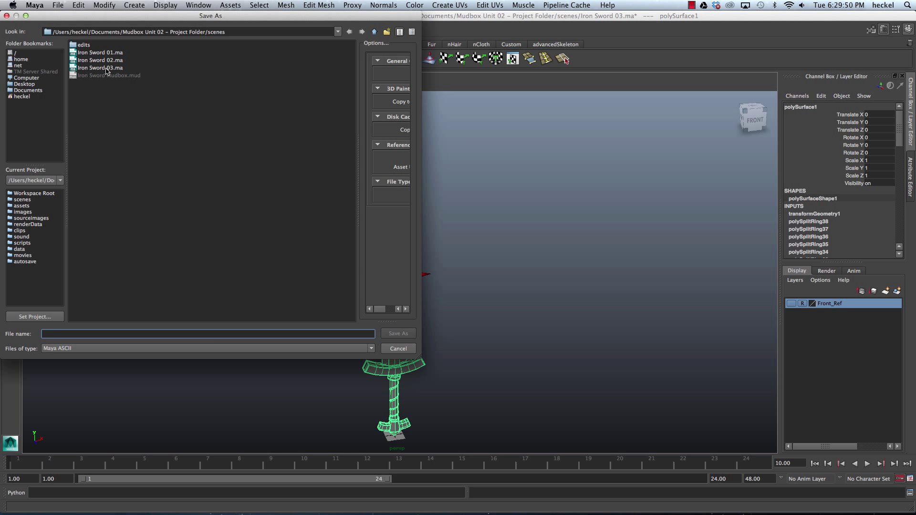
{"action": "left_click", "coordinate": [105, 69]}
{"action": "left_click", "coordinate": [78, 333]}
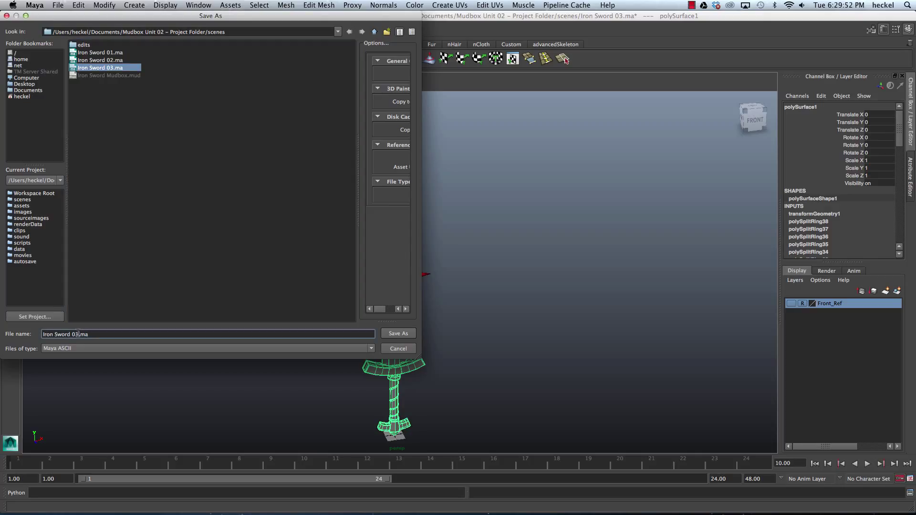
{"action": "key", "text": "BackSpace"}
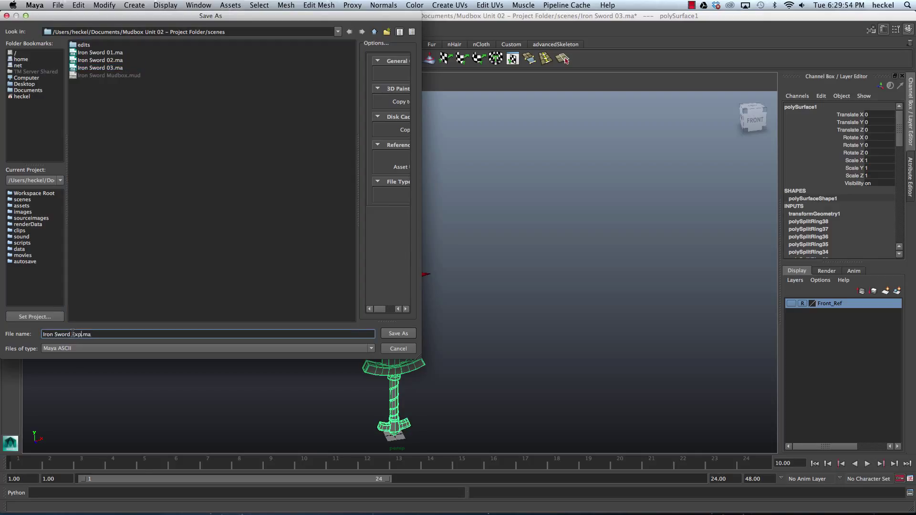
{"action": "type", "text": "Export"}
{"action": "left_click", "coordinate": [398, 334]}
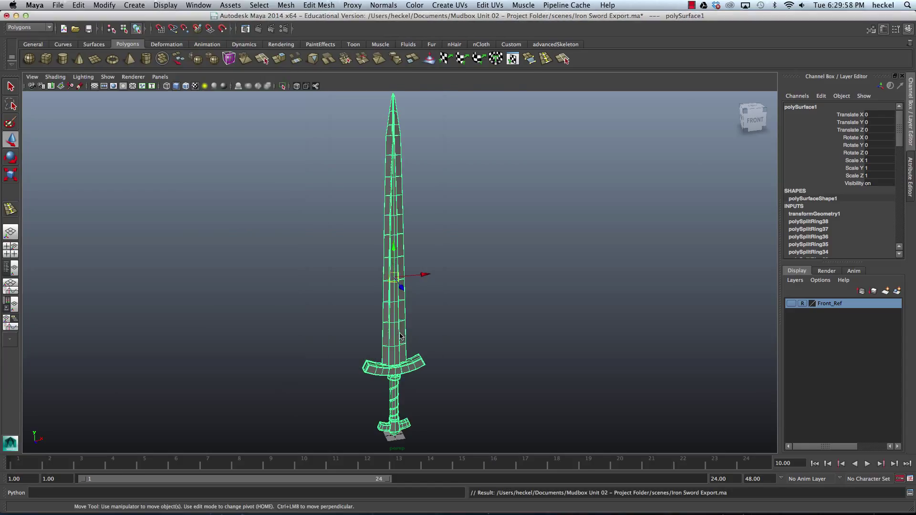
- Send the sword to Mudbox with File > Send to Mudbox > Send as New Scene
{"action": "left_click", "coordinate": [56, 6]}
{"action": "mouse_move", "coordinate": [94, 114]}
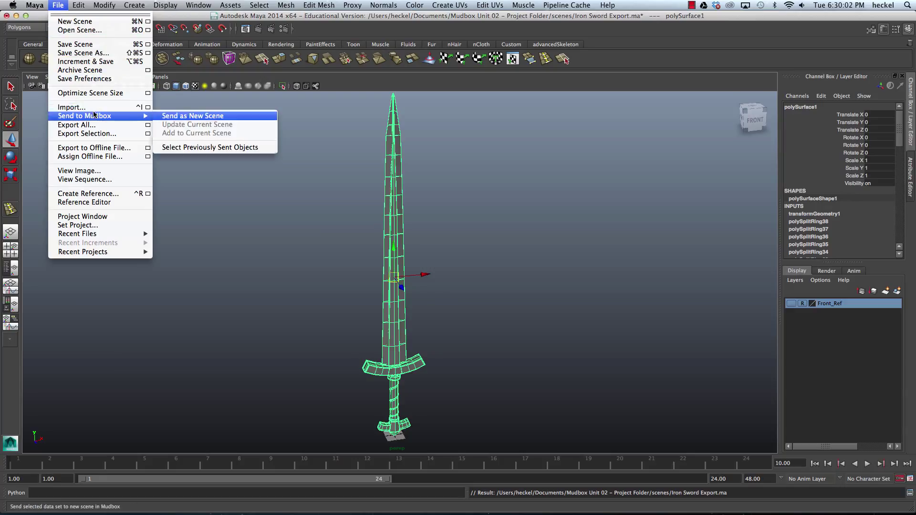
{"action": "left_click", "coordinate": [215, 118]}
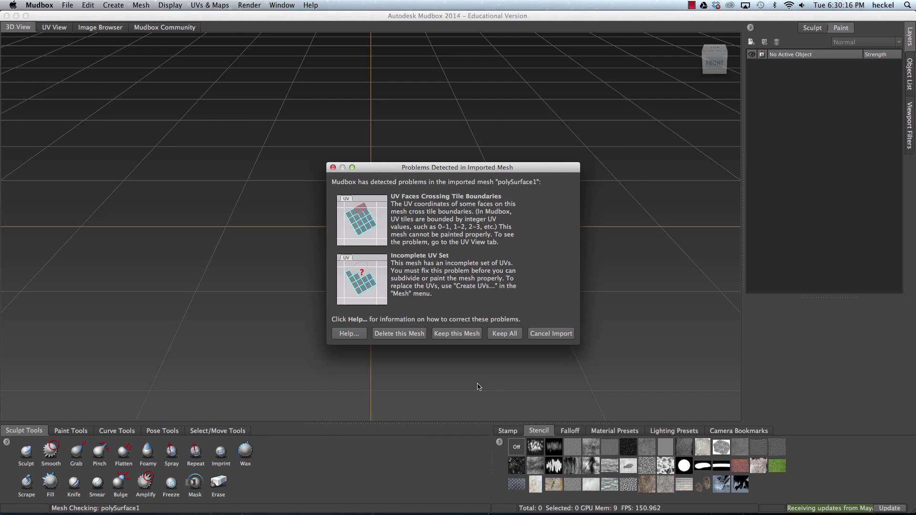
- Keep the imported sword mesh despite Mudbox's UV warnings
{"action": "left_click", "coordinate": [452, 334]}
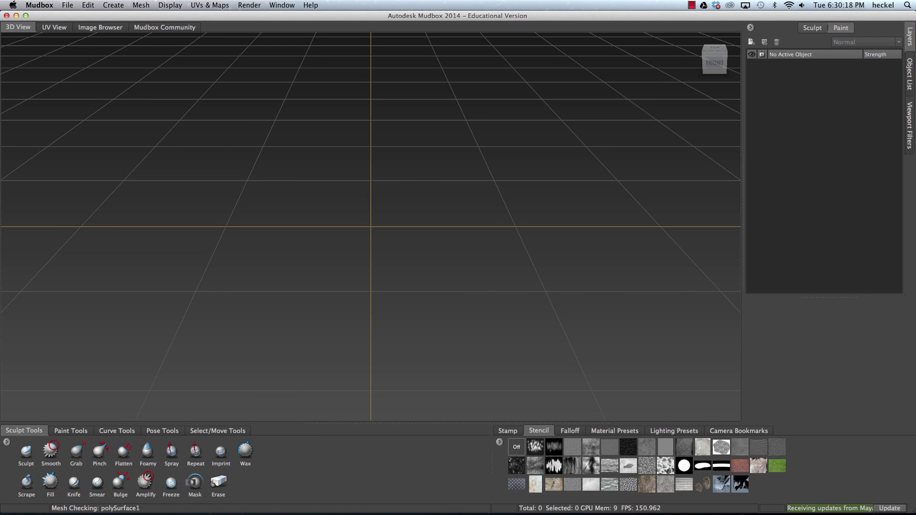
{"action": "mouse_move", "coordinate": [516, 321]}
{"action": "left_mouse_down", "text": "alt"}
{"action": "mouse_move", "coordinate": [568, 340]}
{"action": "mouse_move", "coordinate": [513, 311]}
{"action": "left_mouse_up", "text": "alt"}
{"action": "scroll", "coordinate": [399, 249], "scroll_direction": "up", "scroll_amount": 3}
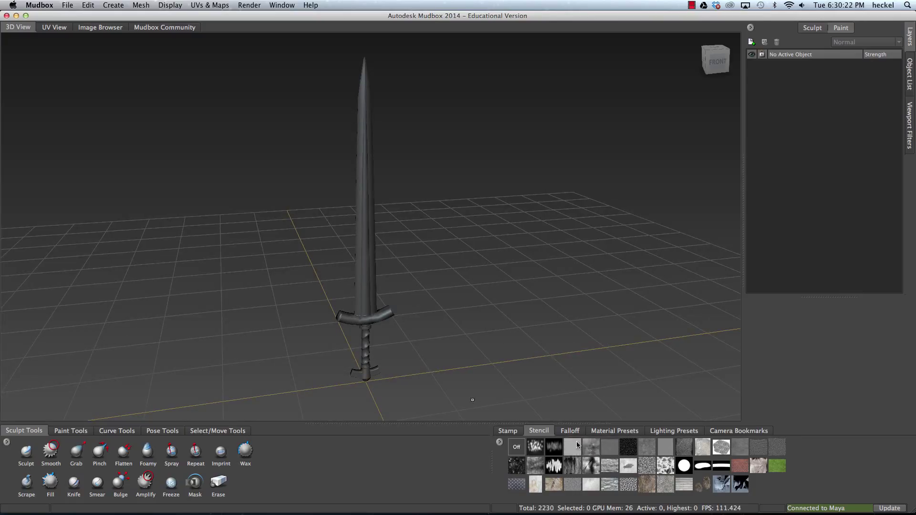
- Apply the peach Default material preset to the sword and inspect it from several angles
{"action": "left_click", "coordinate": [615, 431]}
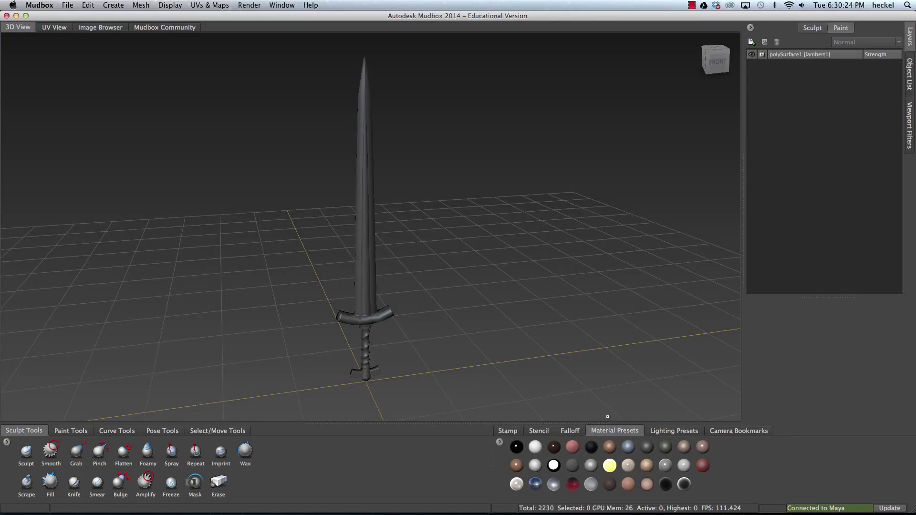
{"action": "mouse_move", "coordinate": [611, 450]}
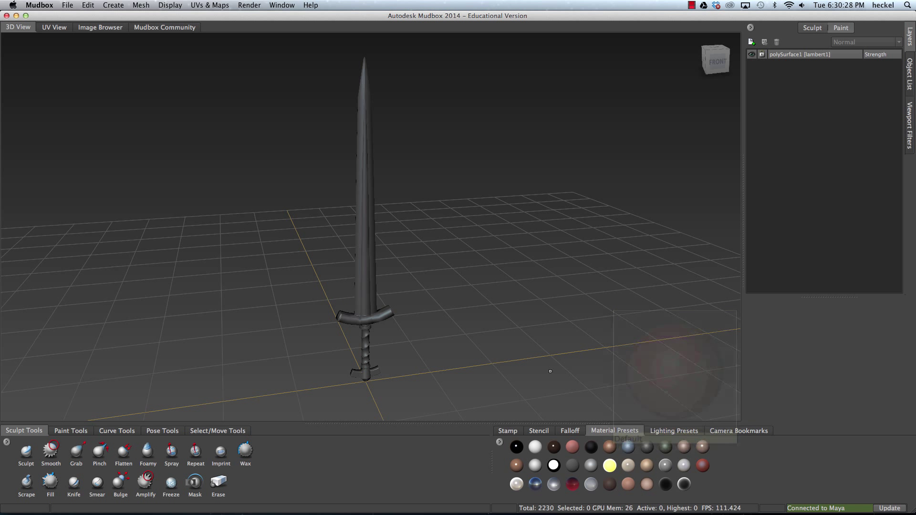
{"action": "left_click", "coordinate": [610, 448]}
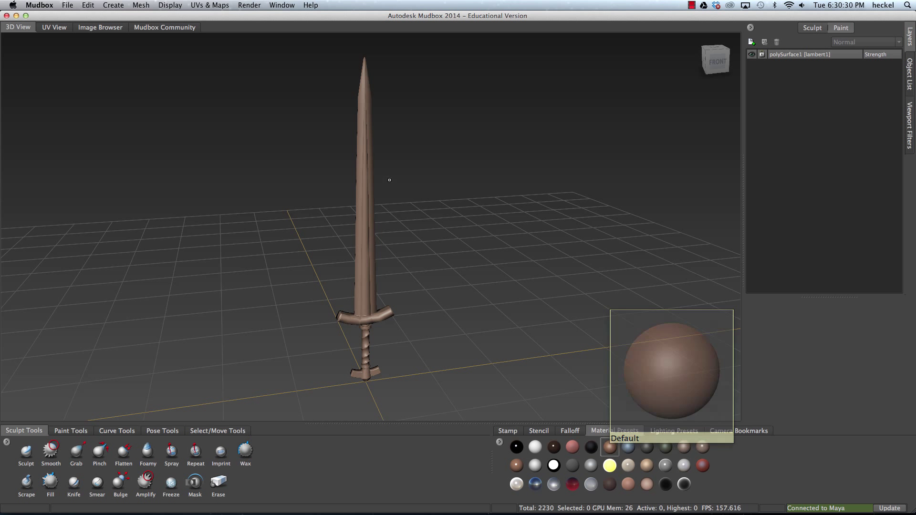
{"action": "left_click_drag", "start_coordinate": [388, 180], "coordinate": [351, 198], "text": "alt"}
{"action": "right_click_drag", "start_coordinate": [351, 198], "coordinate": [408, 248], "text": "alt"}
{"action": "left_click_drag", "start_coordinate": [408, 247], "coordinate": [485, 245], "text": "alt"}
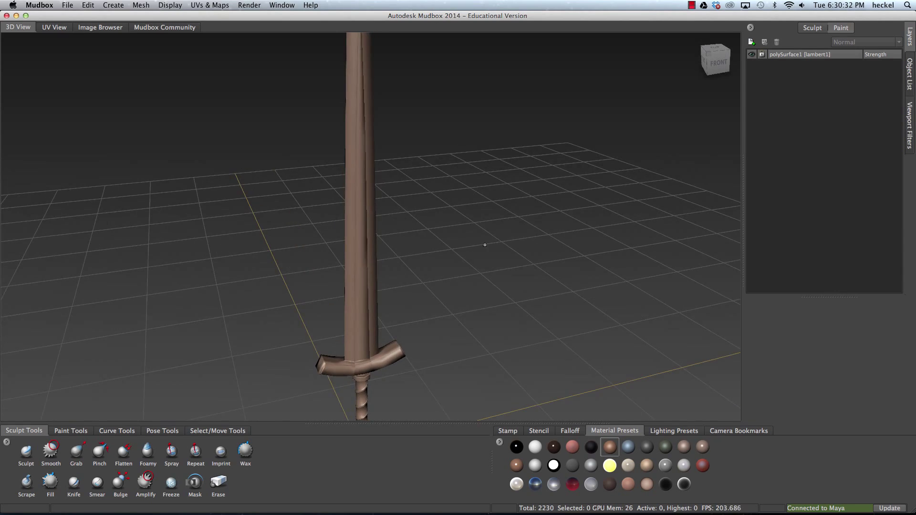
{"action": "right_click_drag", "start_coordinate": [485, 245], "coordinate": [421, 241], "text": "alt"}
{"action": "middle_click_drag", "start_coordinate": [421, 241], "coordinate": [421, 230], "text": "alt"}
{"action": "left_click_drag", "start_coordinate": [421, 231], "coordinate": [363, 223], "text": "alt"}
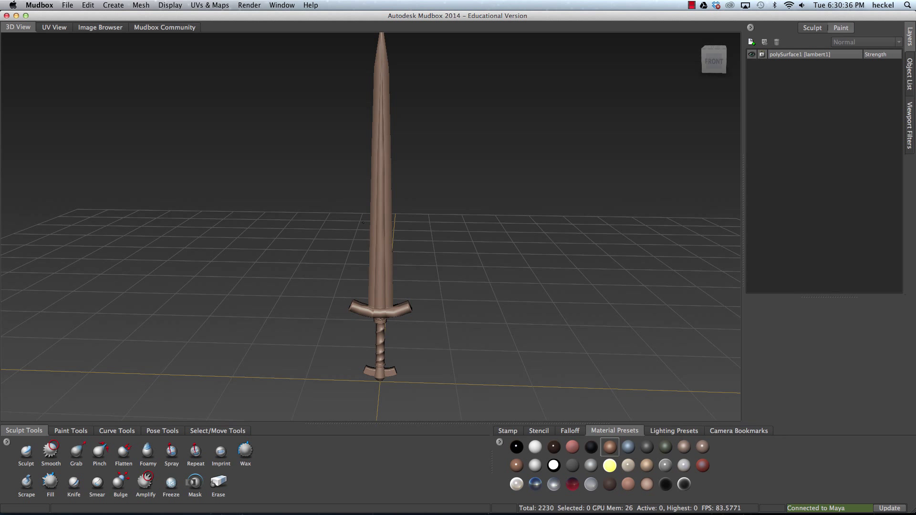
{"action": "left_click_drag", "start_coordinate": [423, 239], "coordinate": [410, 232], "text": "alt"}
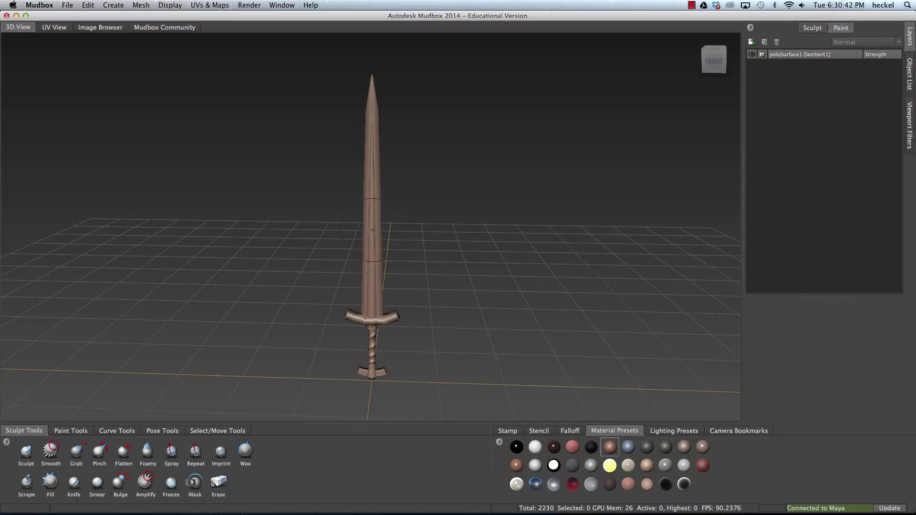
- In UV View, use Create UVs to replace the existing UVs with a new 1-tile layout
{"action": "left_click", "coordinate": [48, 28]}
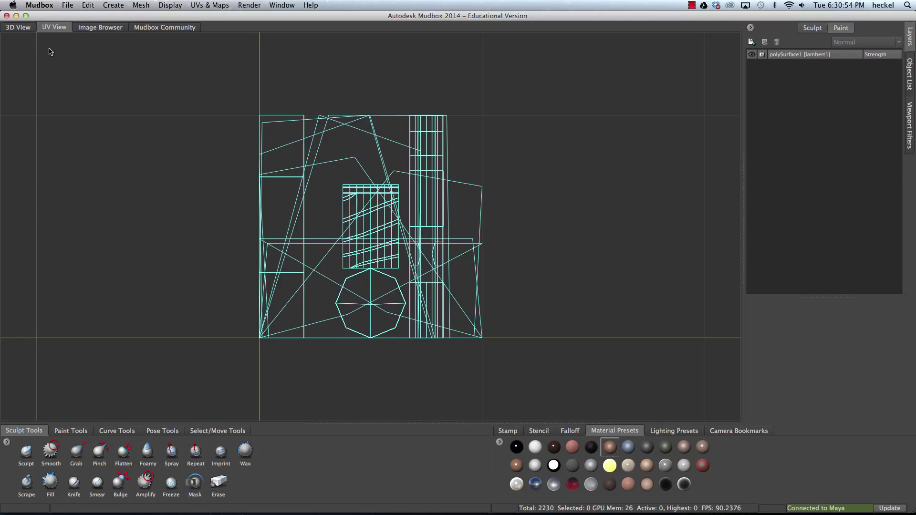
{"action": "left_click", "coordinate": [202, 6]}
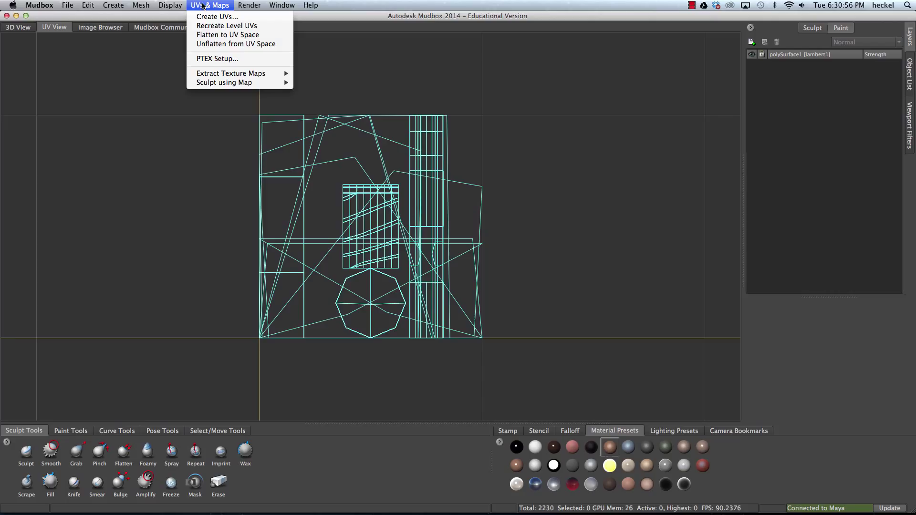
{"action": "left_click", "coordinate": [253, 18]}
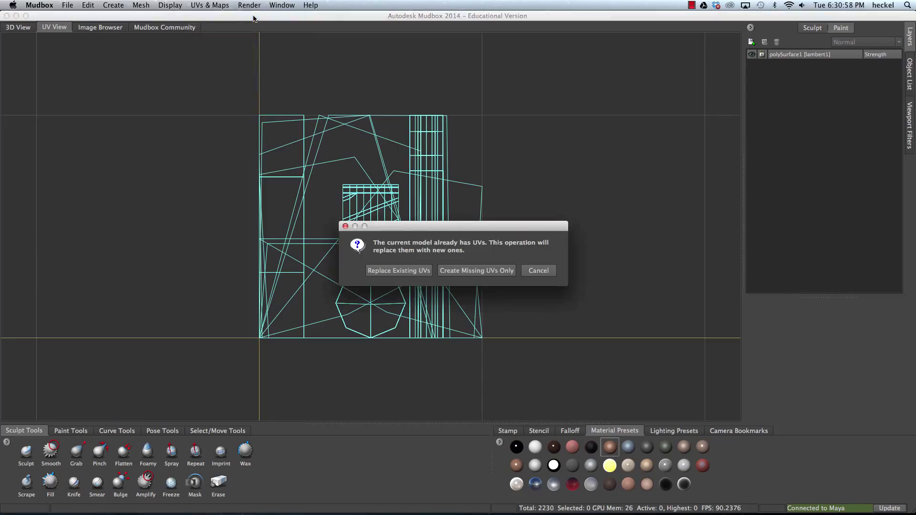
{"action": "left_click", "coordinate": [398, 270]}
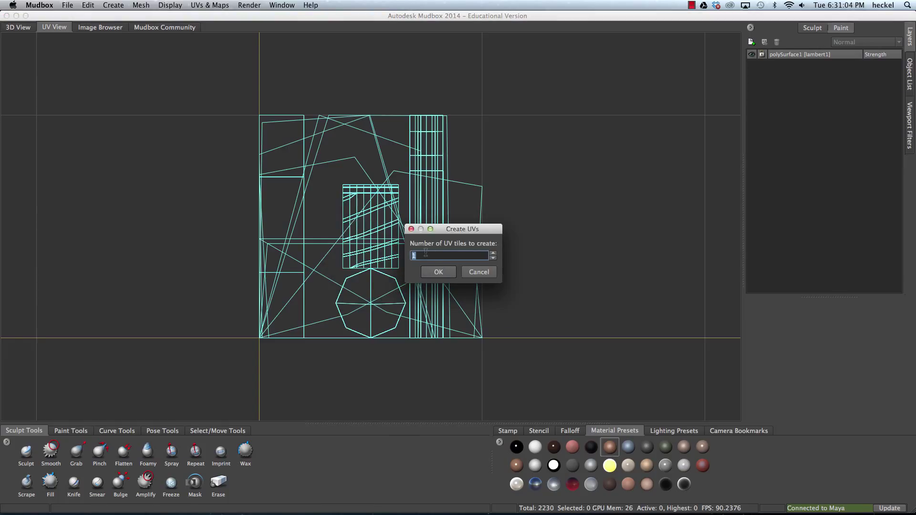
{"action": "left_click", "coordinate": [439, 272]}
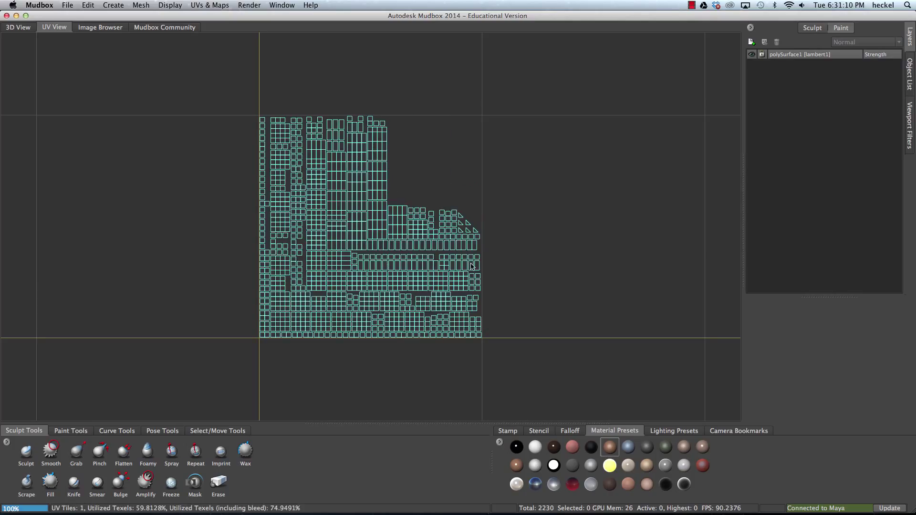
- Back in 3D View, save the scene as Iron Sword Mudbox with the .mud extension
{"action": "left_click", "coordinate": [26, 29]}
{"action": "left_click_drag", "start_coordinate": [316, 187], "coordinate": [364, 185], "text": "alt"}
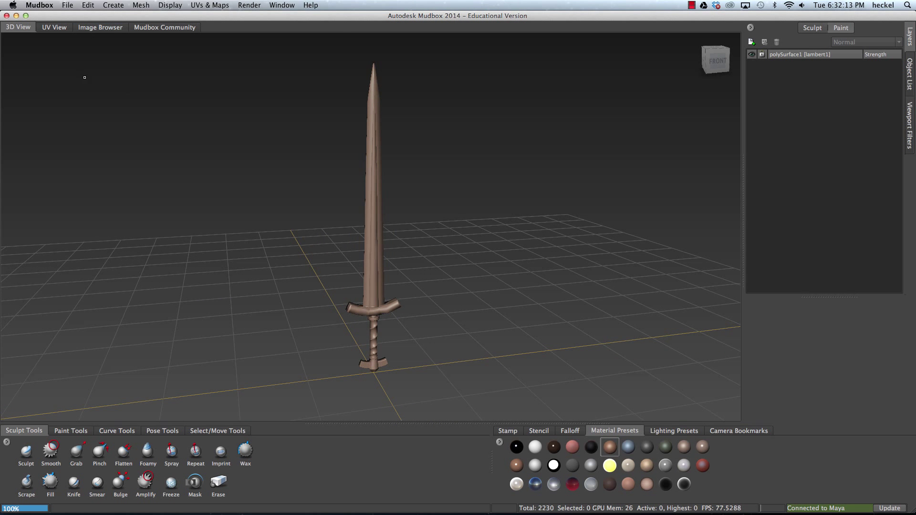
{"action": "left_click", "coordinate": [67, 5]}
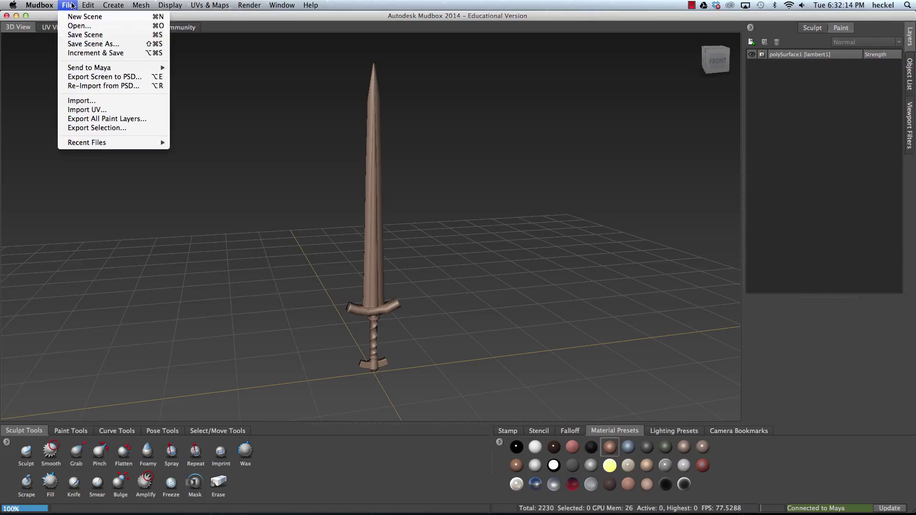
{"action": "left_click", "coordinate": [81, 36]}
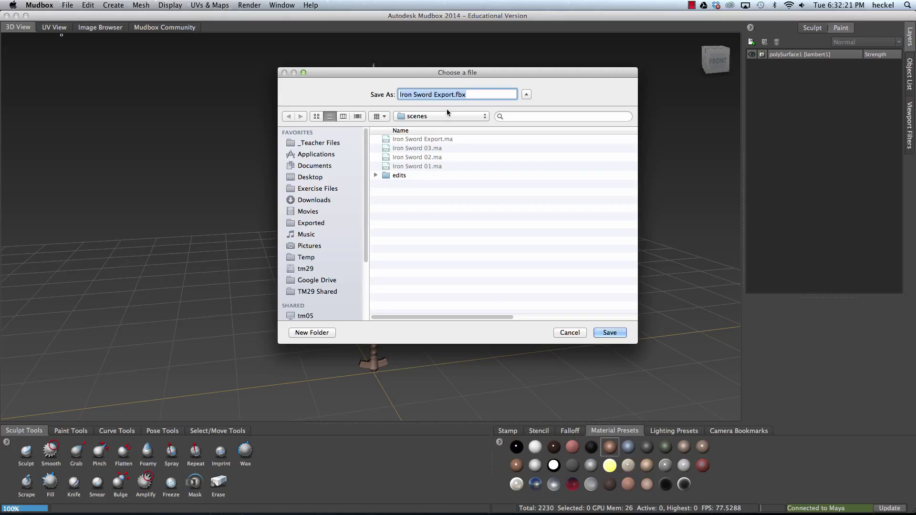
{"action": "left_click", "coordinate": [456, 95]}
{"action": "left_click_drag", "start_coordinate": [455, 95], "coordinate": [433, 95]}
{"action": "type", "text": "Mudbox"}
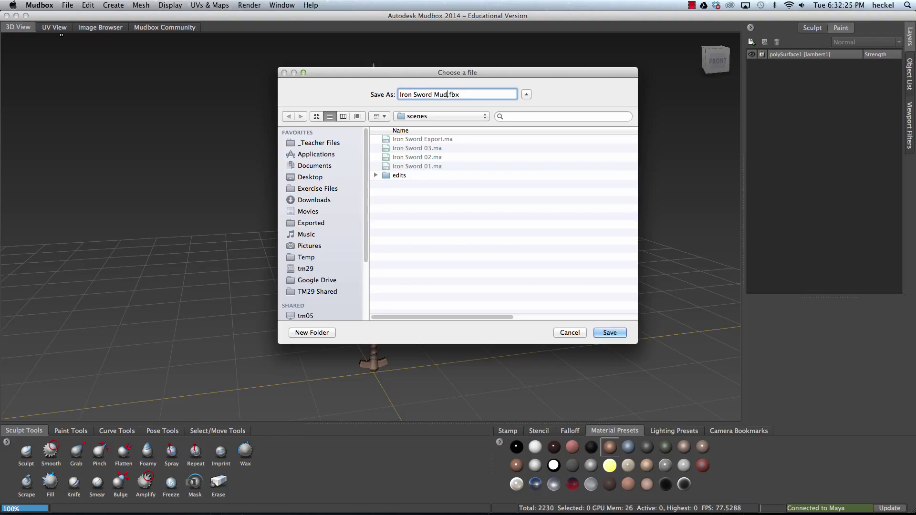
{"action": "left_click", "coordinate": [610, 333]}
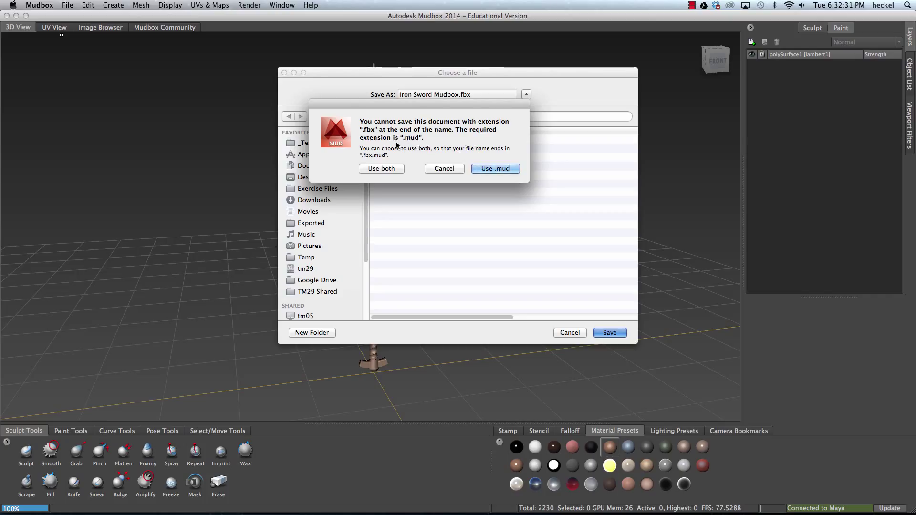
{"action": "left_click", "coordinate": [499, 170]}
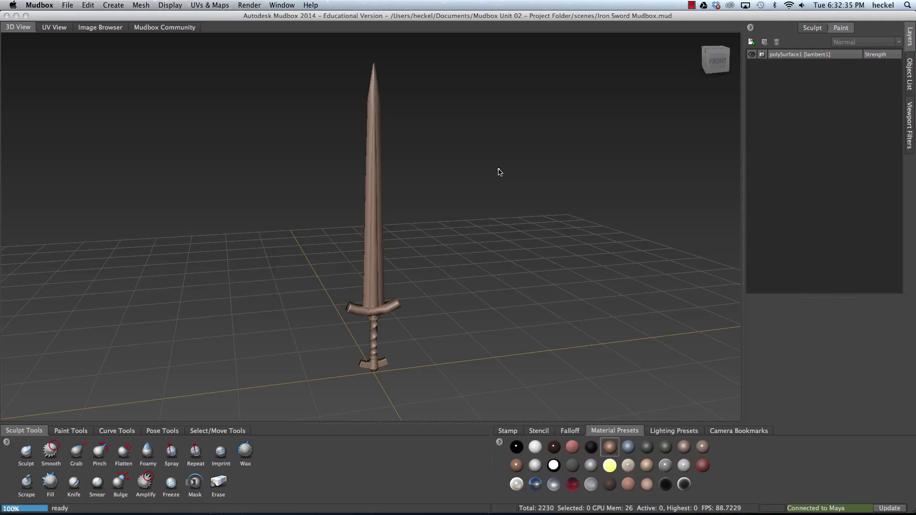